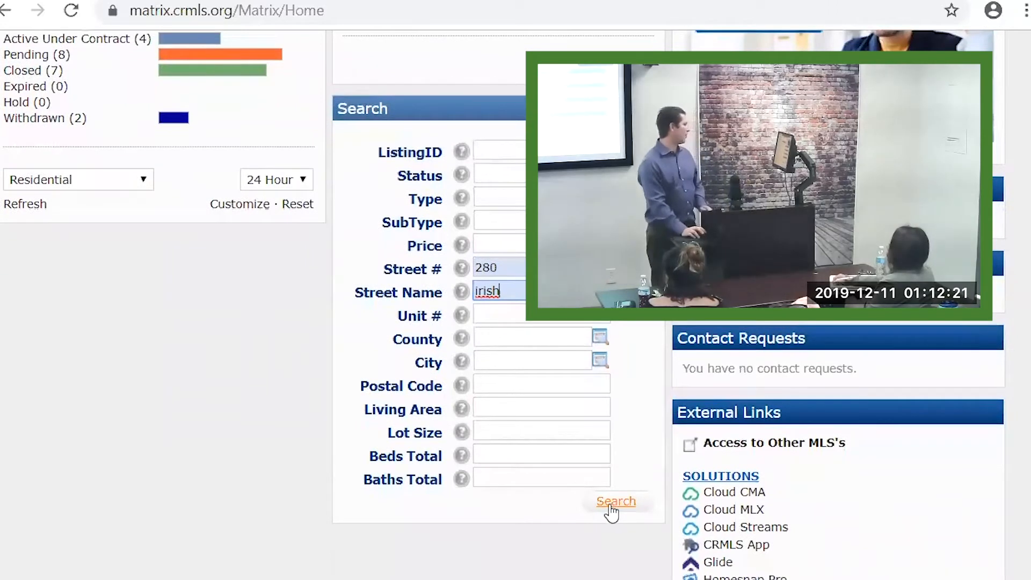
click(626, 504)
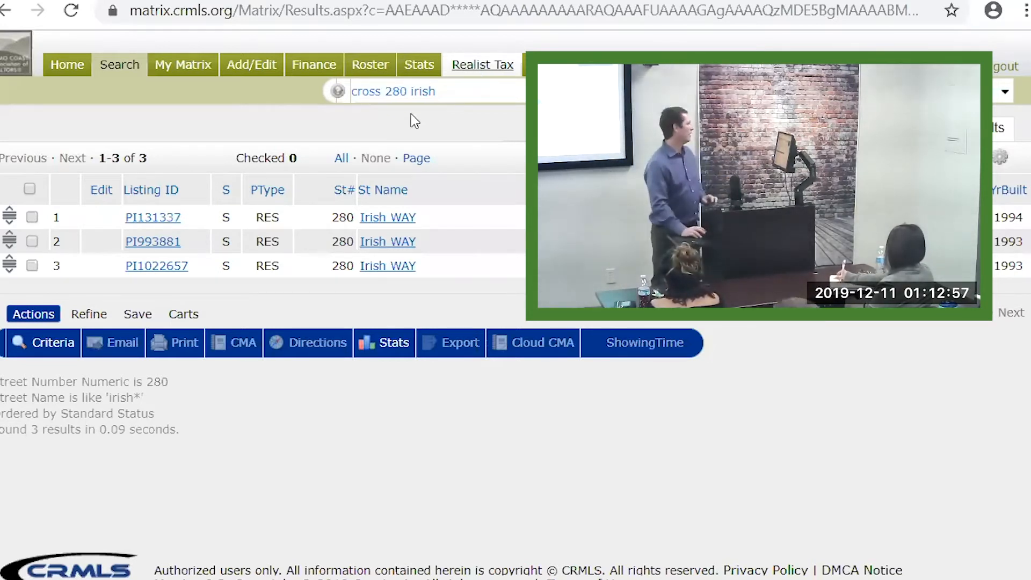
click(142, 218)
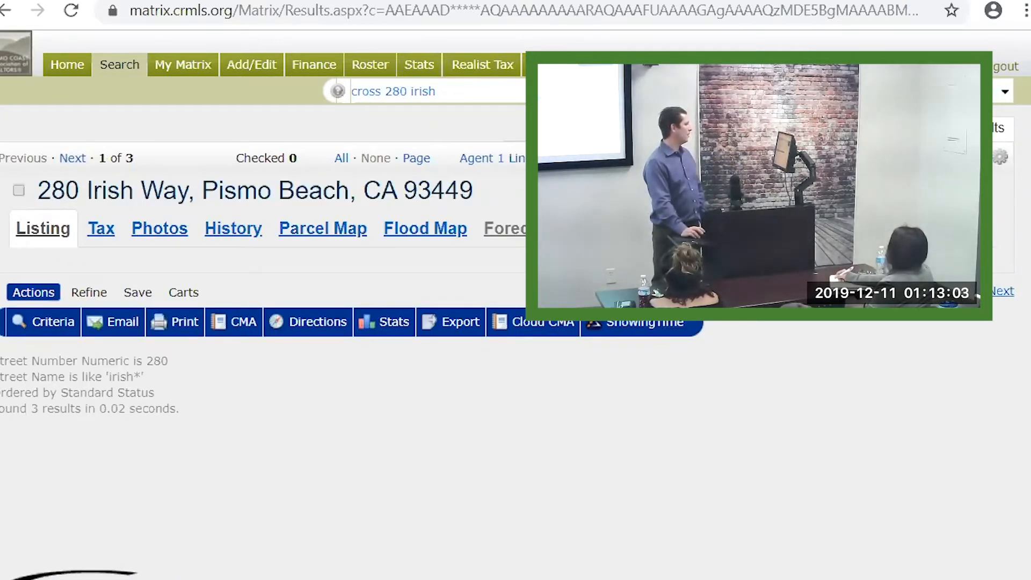
scroll(516, 279, down, 2)
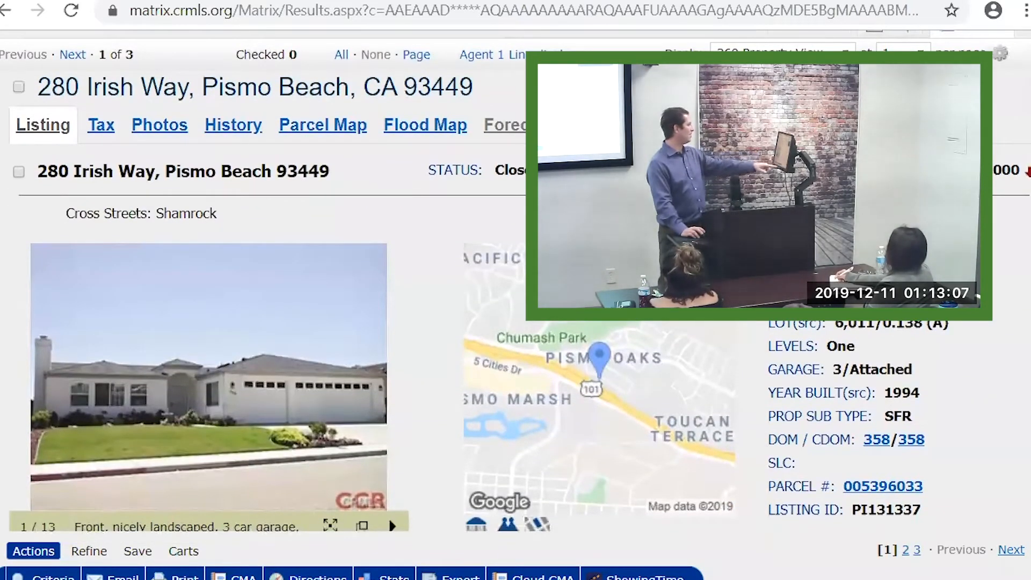
mouse_move(292, 357)
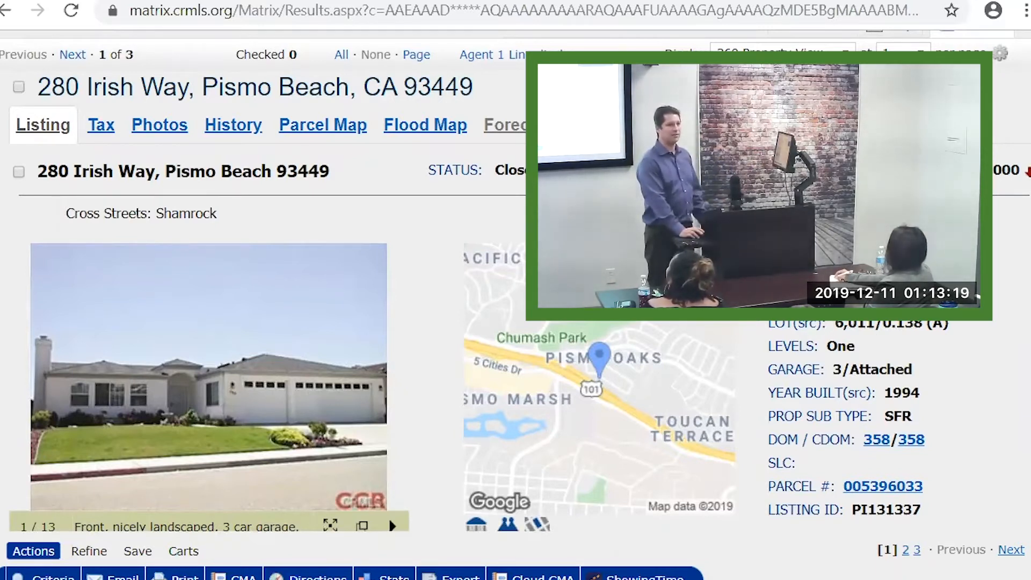
scroll(516, 290, down, 5)
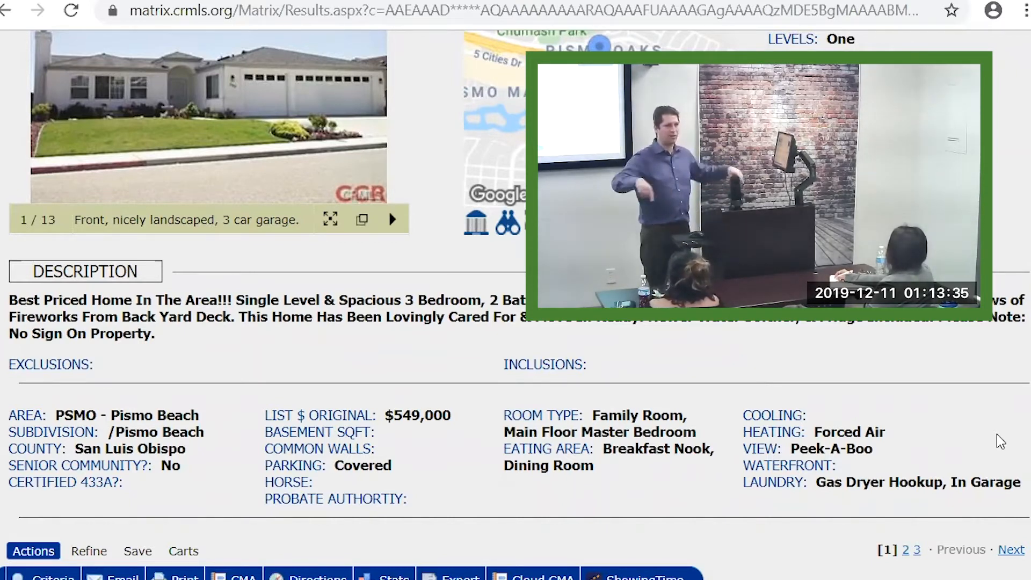
scroll(516, 326, up, 2)
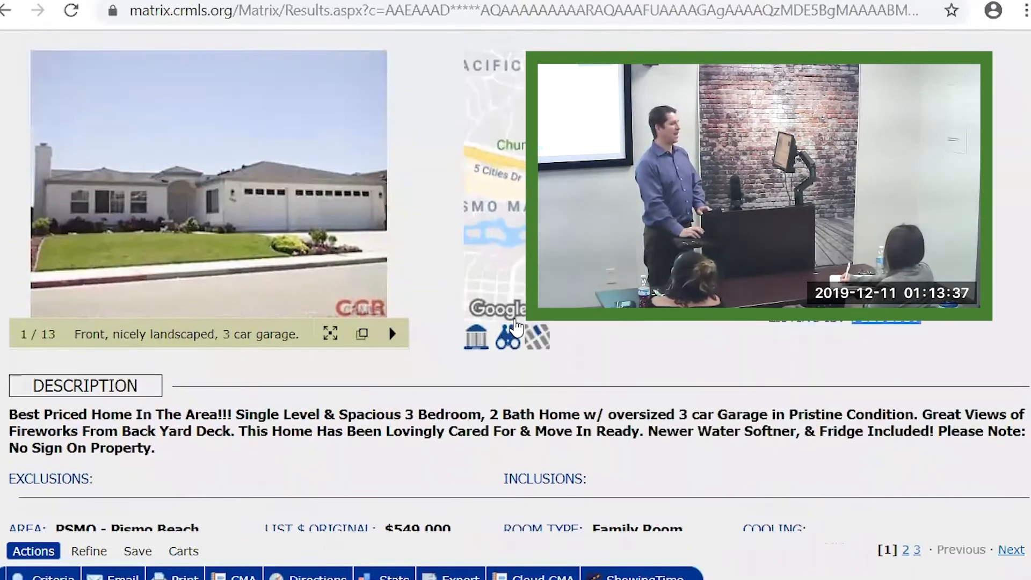
scroll(516, 327, up, 3)
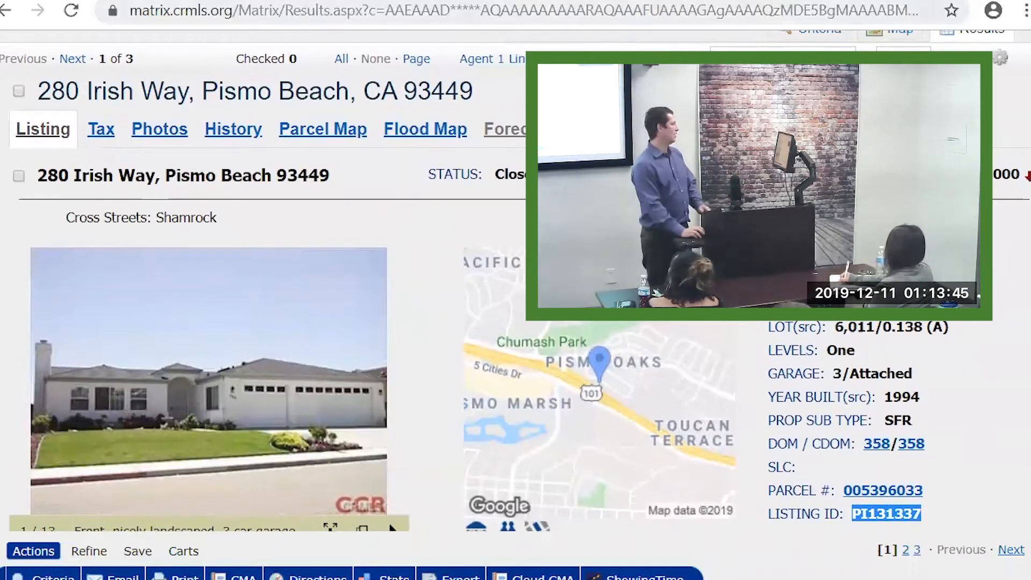
scroll(114, 113, up, 1)
scroll(114, 113, up, 1)
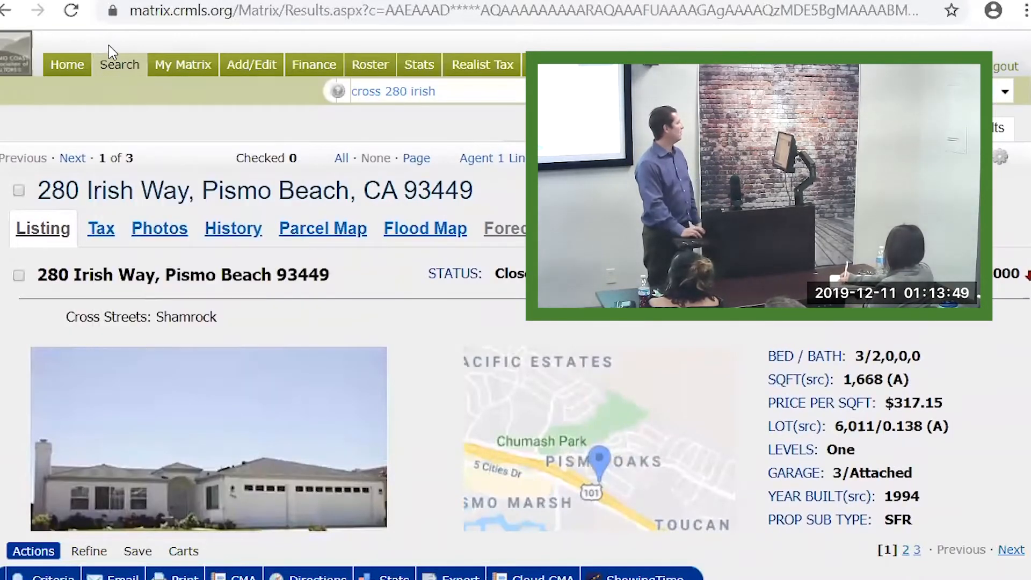
Open the Residential Detail search and paste listing ID PI131337 as the radius center
mouse_move(119, 64)
mouse_move(118, 96)
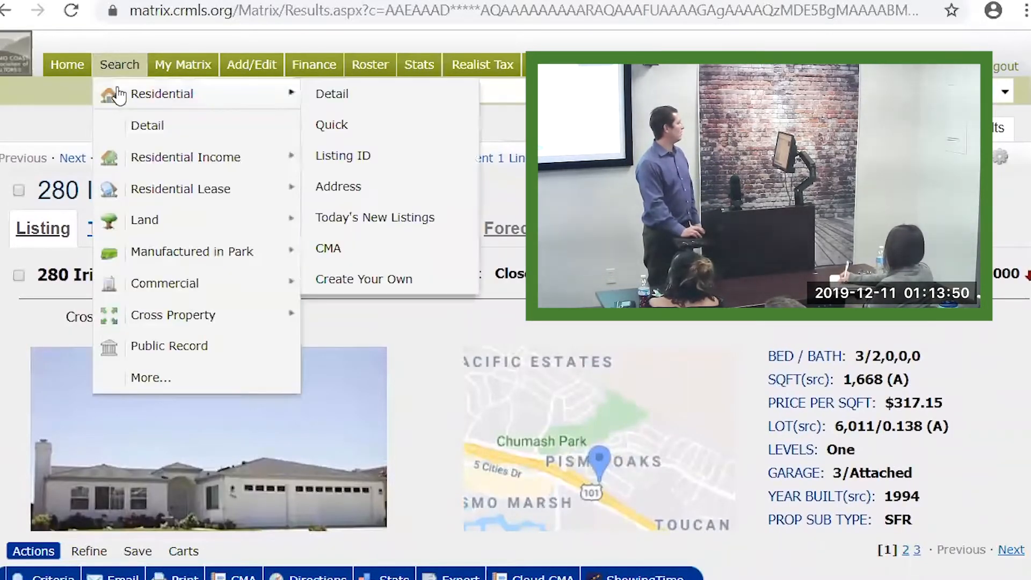
click(328, 104)
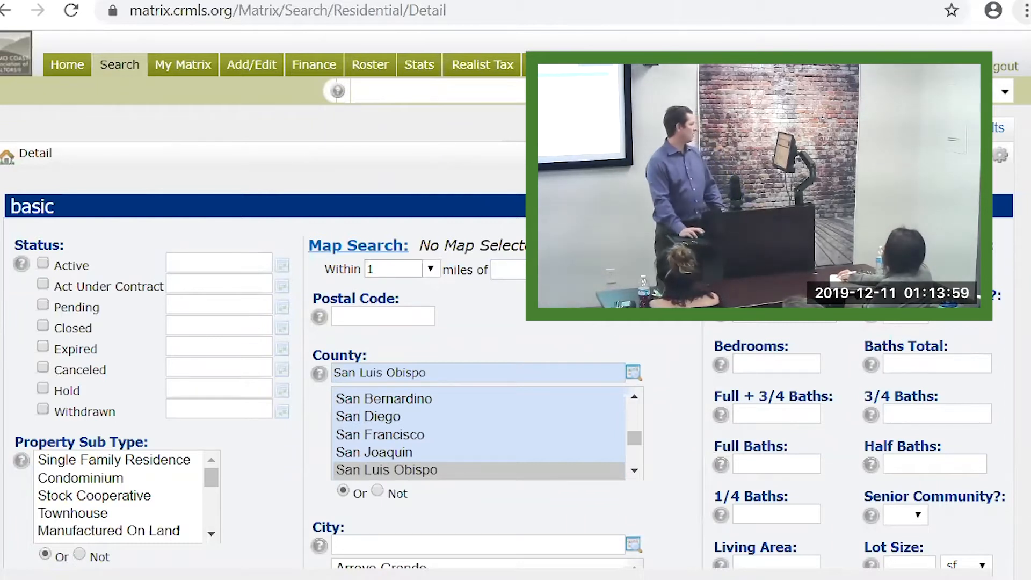
right_click(578, 300)
click(619, 432)
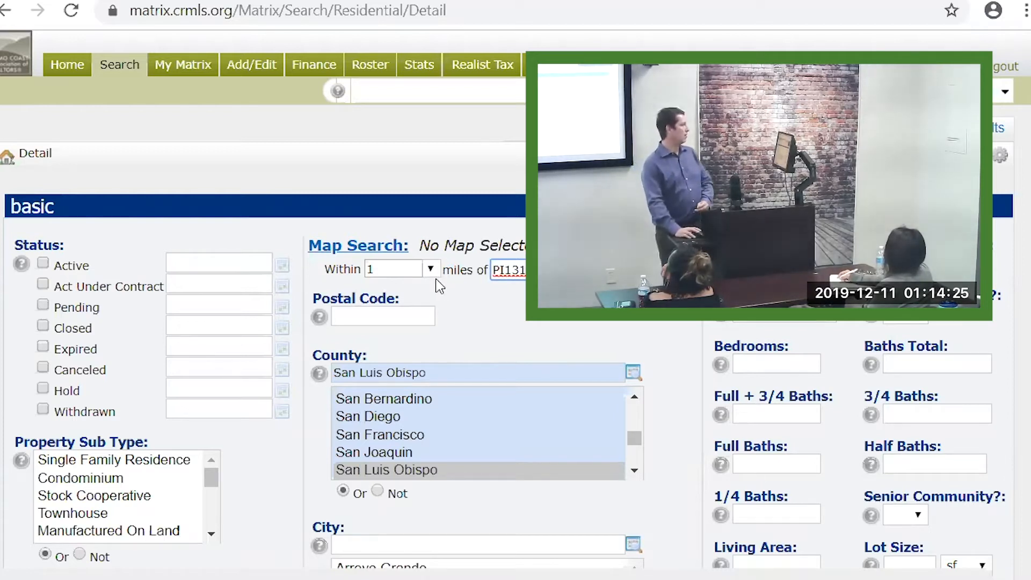
Tick Active, Act Under Contract, Pending, Closed, Expired and Withdrawn, with Closed and Expired at 0-180 days
click(43, 263)
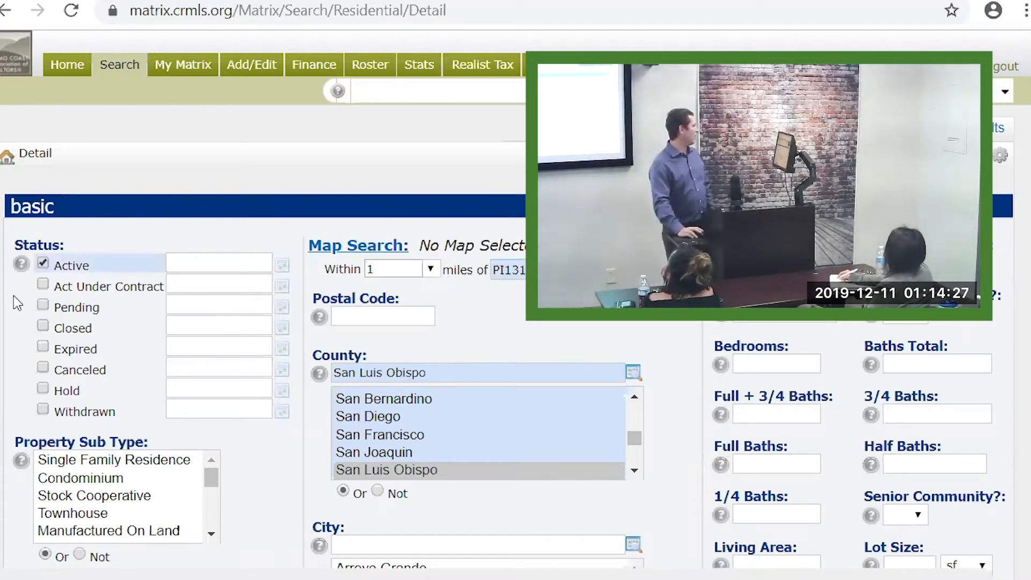
click(43, 305)
click(42, 327)
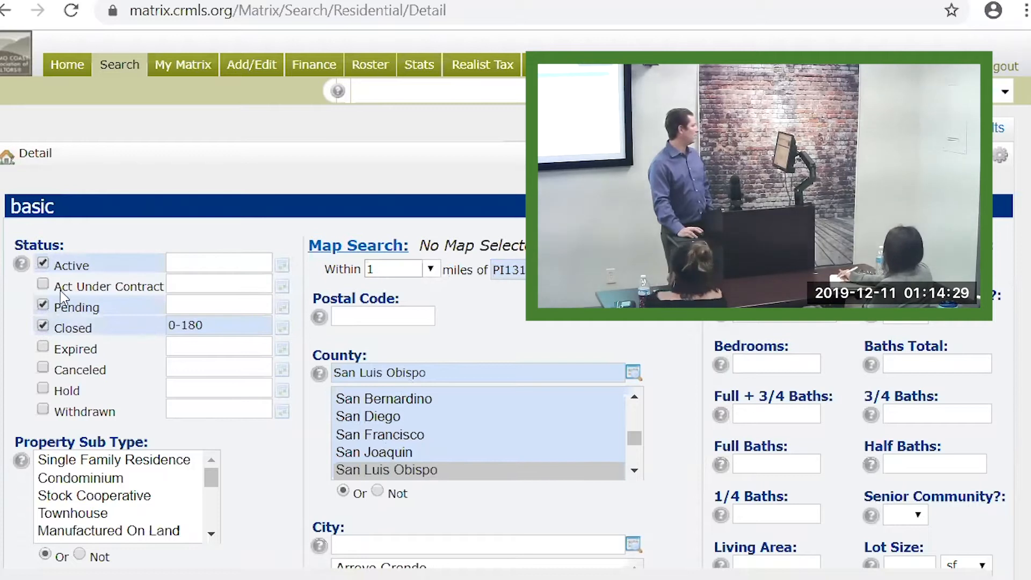
click(45, 284)
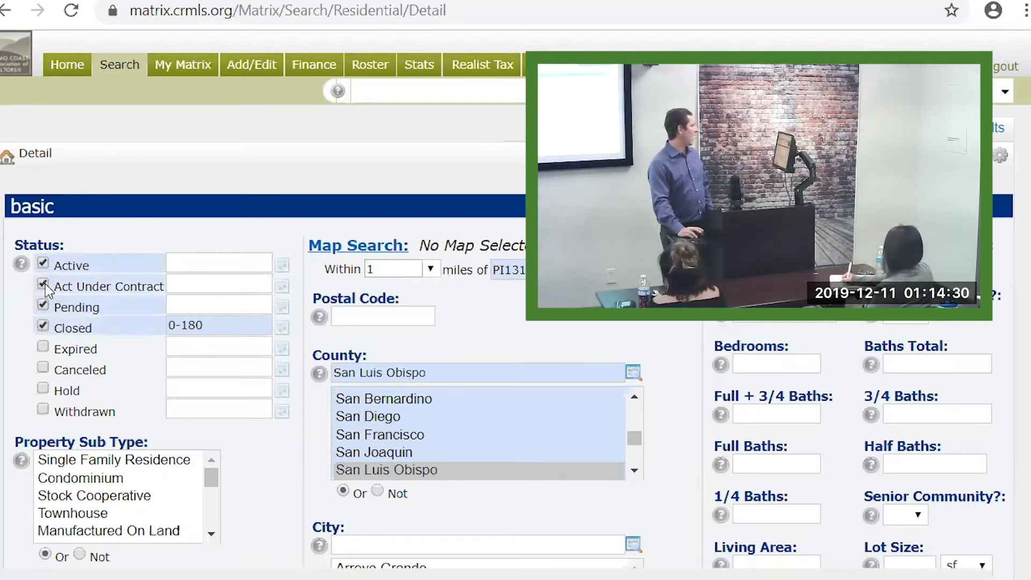
click(42, 347)
click(43, 410)
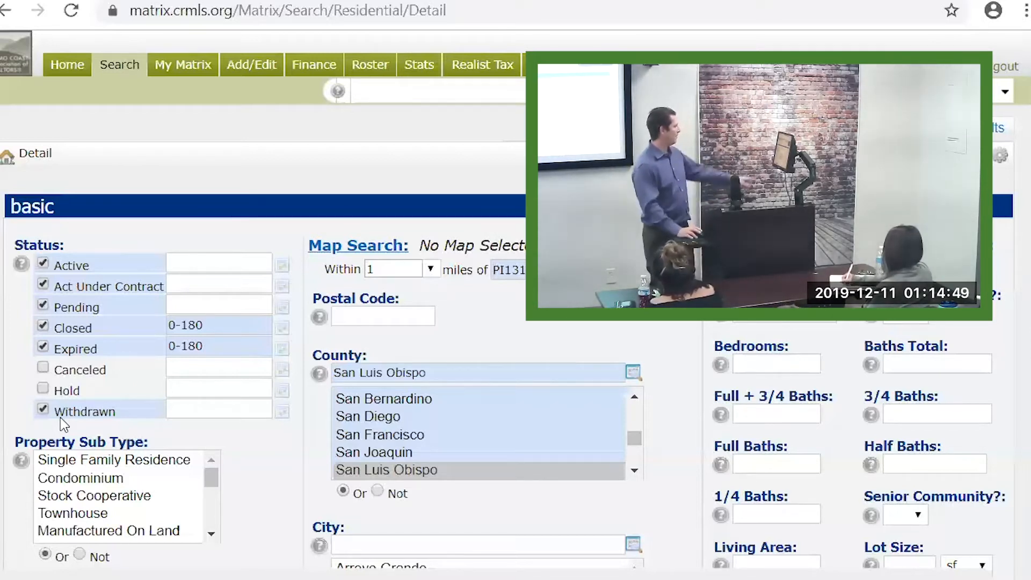
Set the search radius to 0.25 miles, leaving Canceled listings unchecked
click(431, 268)
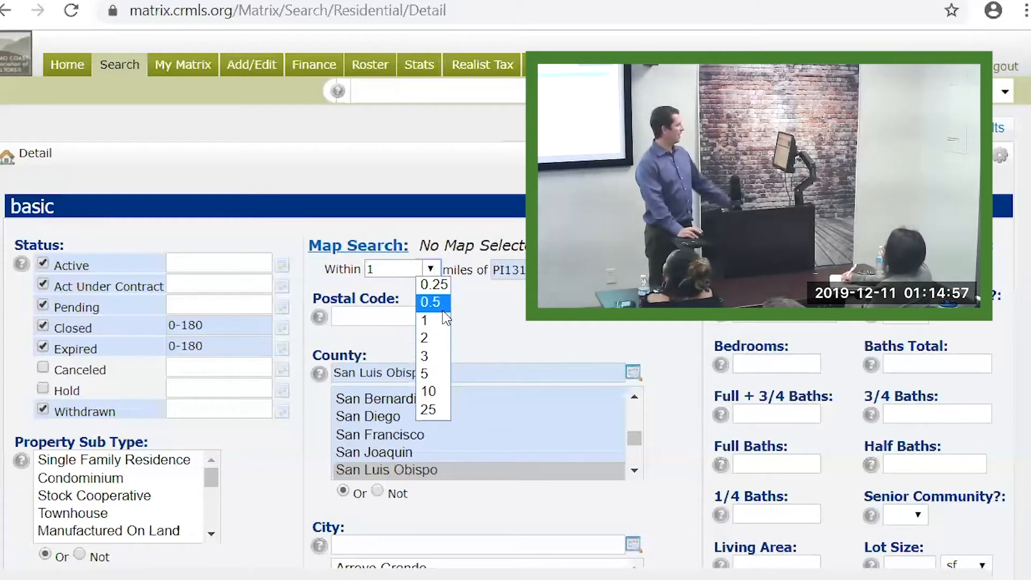
click(436, 284)
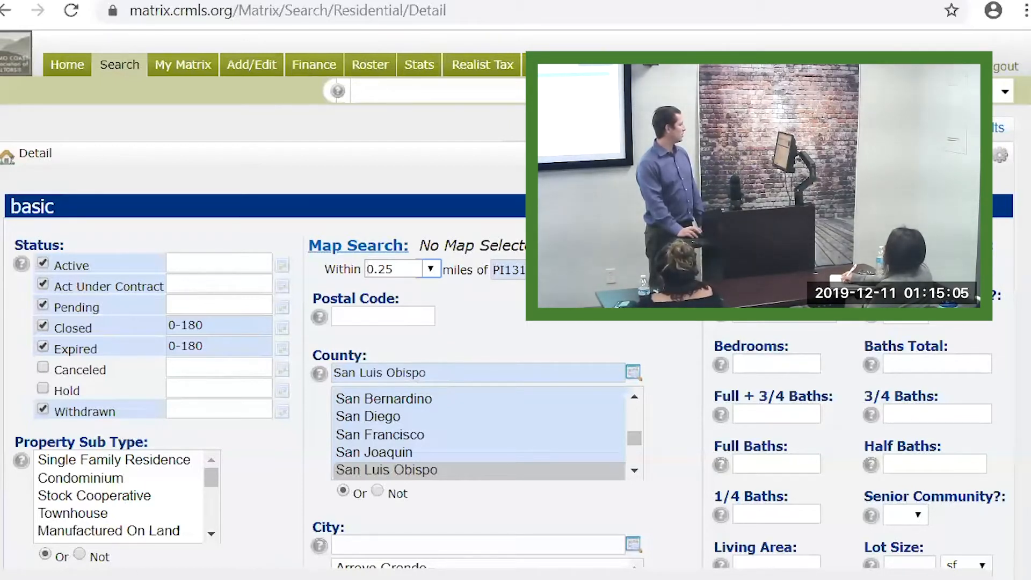
click(198, 369)
click(43, 370)
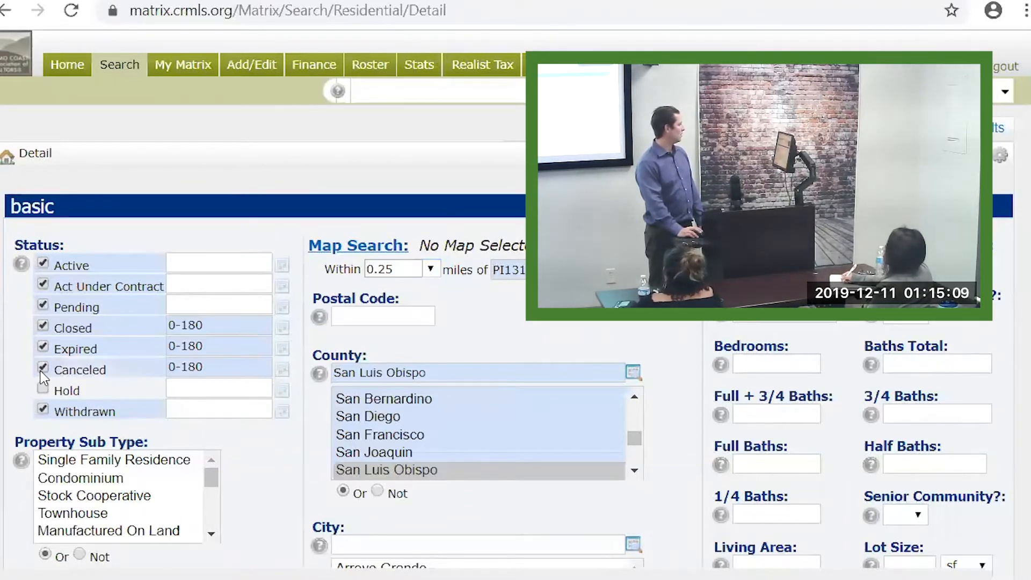
click(43, 369)
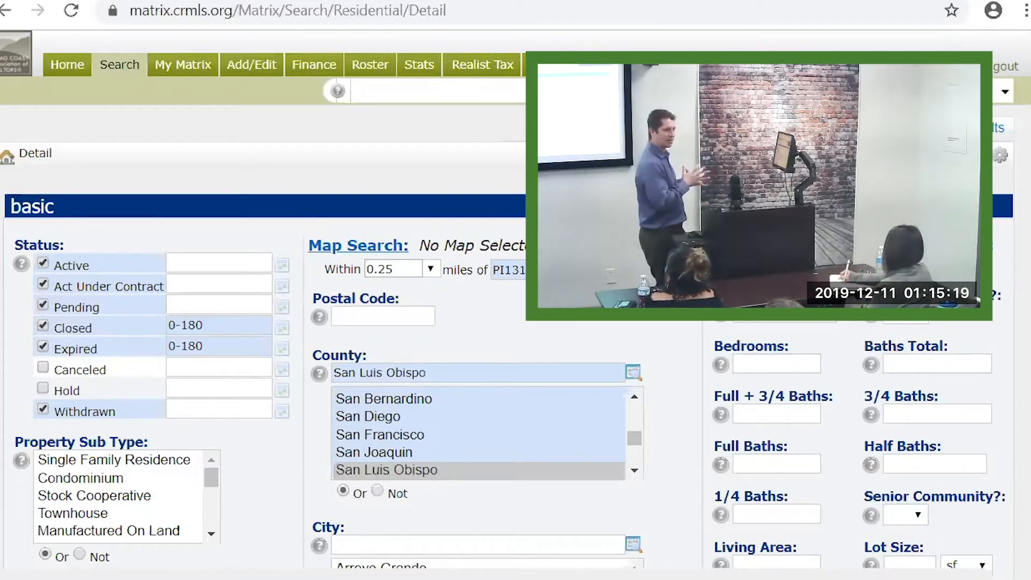
Change the search radius to 0.5 miles, keeping Canceled listings excluded
click(430, 269)
click(435, 302)
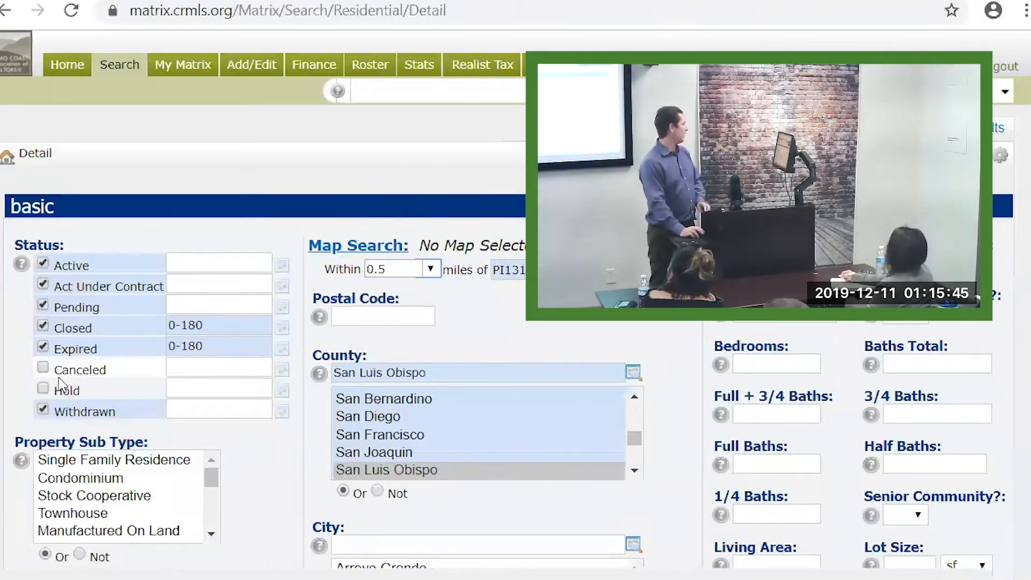
click(43, 369)
click(43, 369)
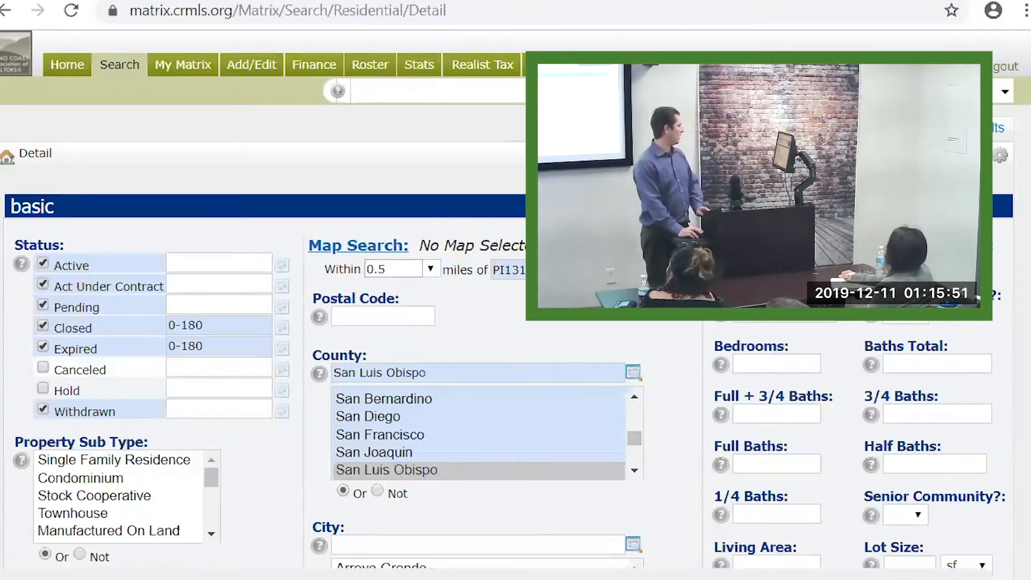
Require 3+ bedrooms and widen the search radius to 1 mile
click(771, 364)
text(3+)
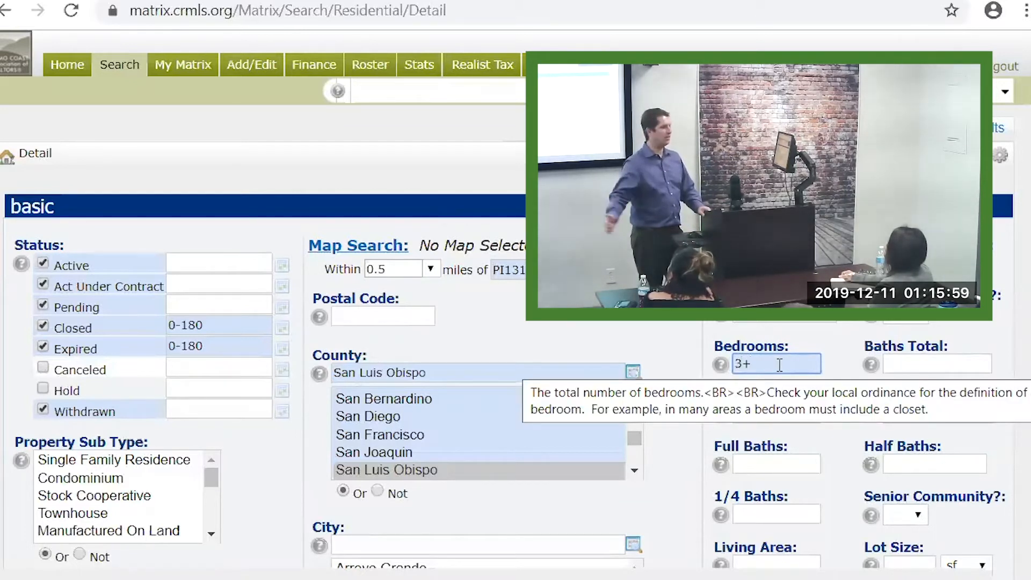
click(268, 578)
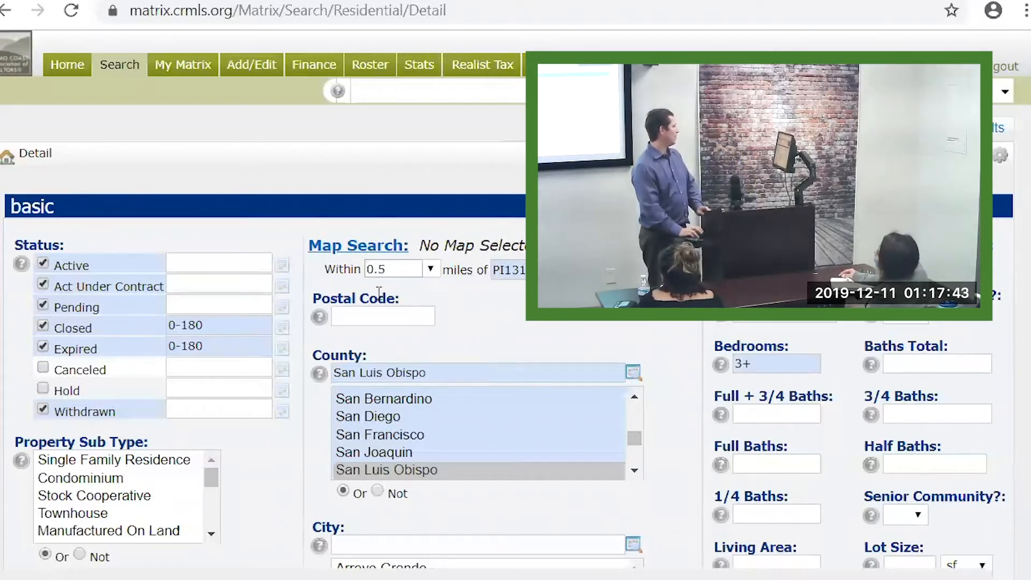
click(431, 268)
click(426, 321)
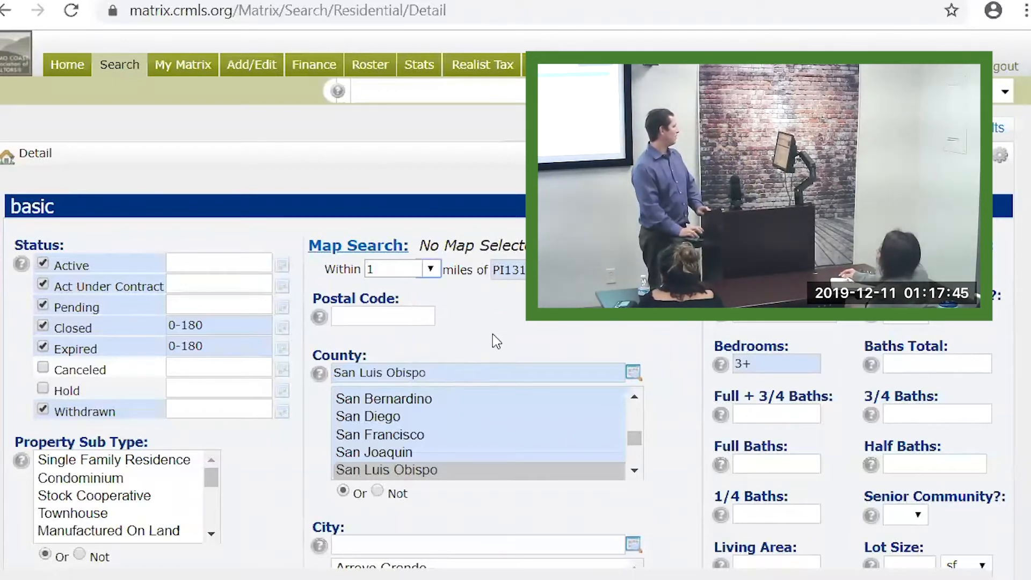
Check and uncheck the Canceled status so canceled listings stay excluded
click(43, 370)
click(43, 370)
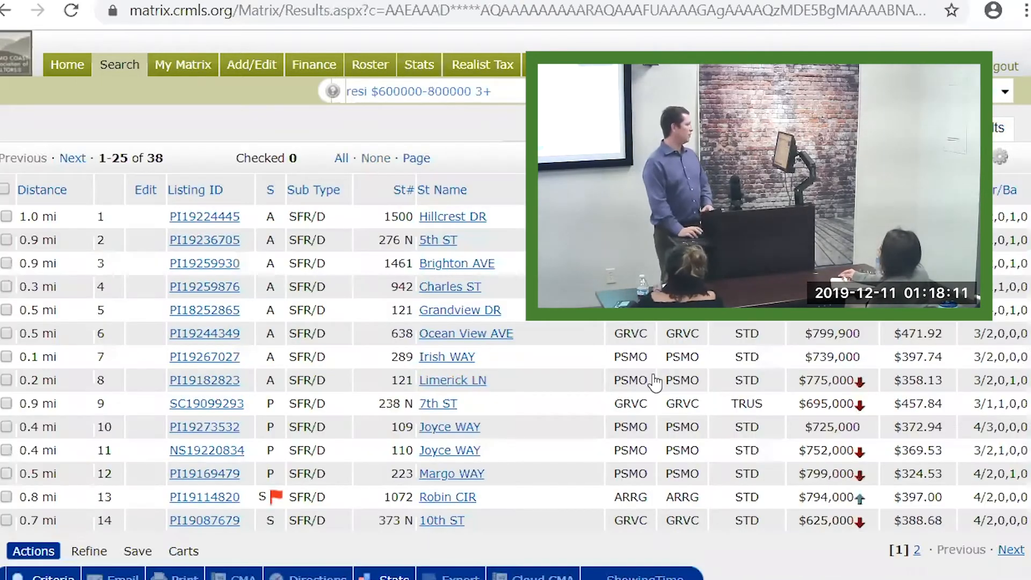
Sort the 38 results by List Price, lowest first, and scroll through page 1
click(832, 190)
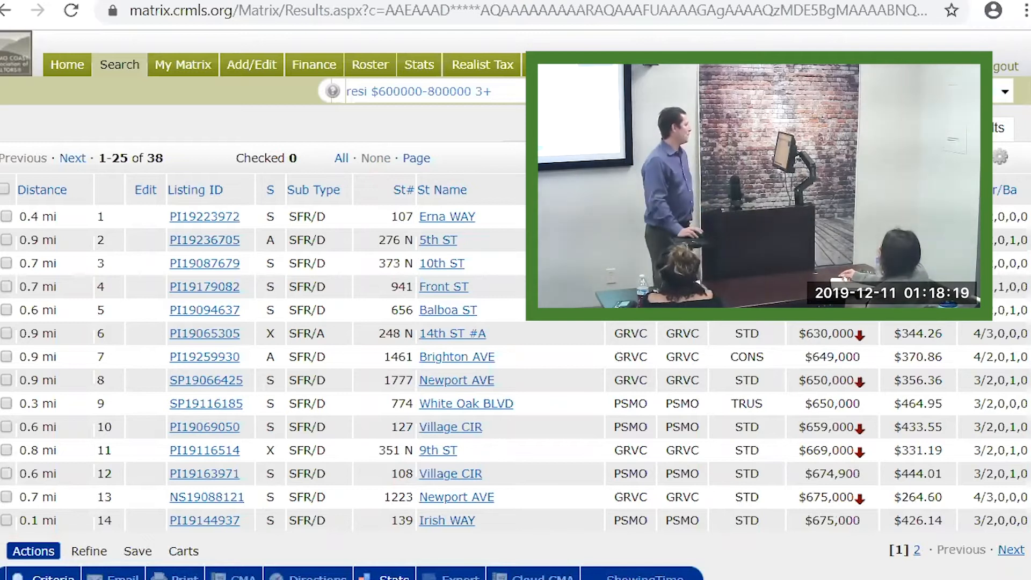
scroll(517, 446, down, 2)
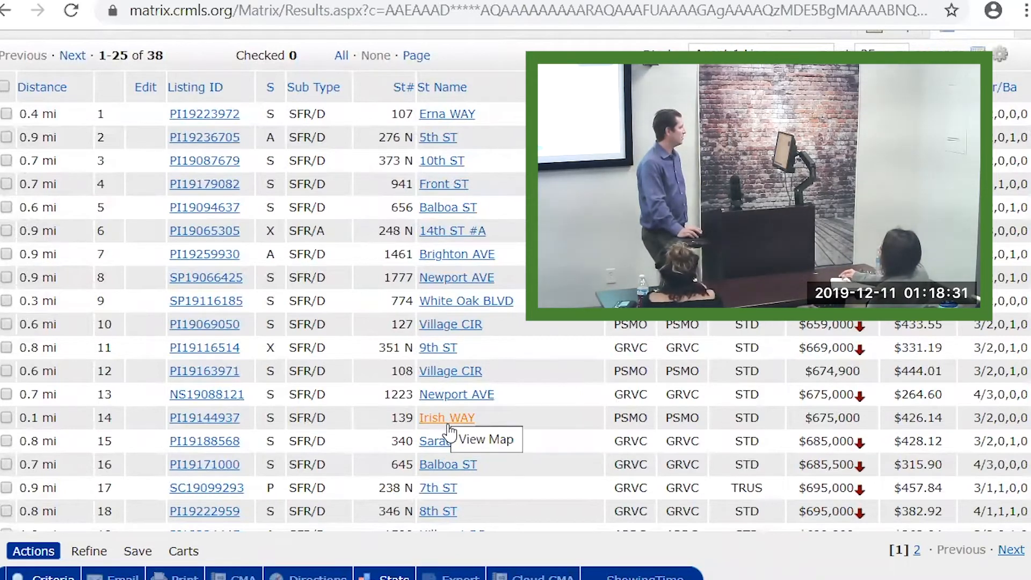
scroll(449, 433, down, 1)
scroll(450, 435, down, 5)
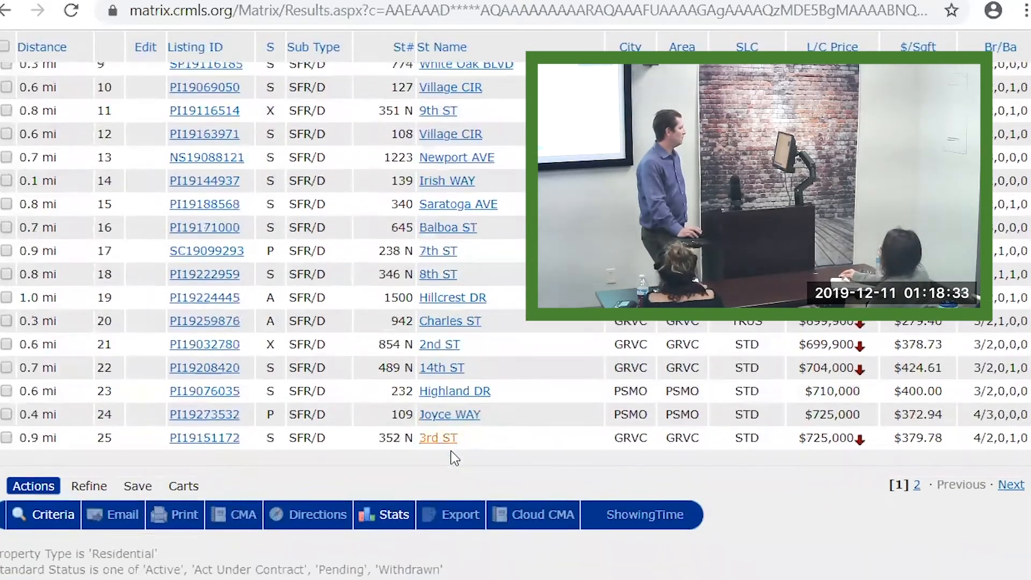
scroll(445, 446, up, 5)
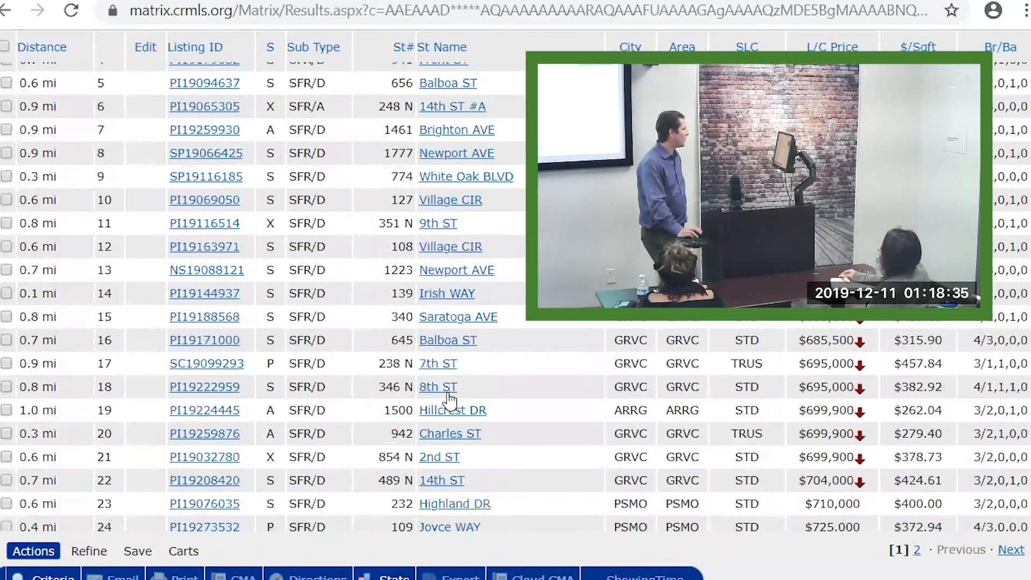
scroll(445, 370, up, 5)
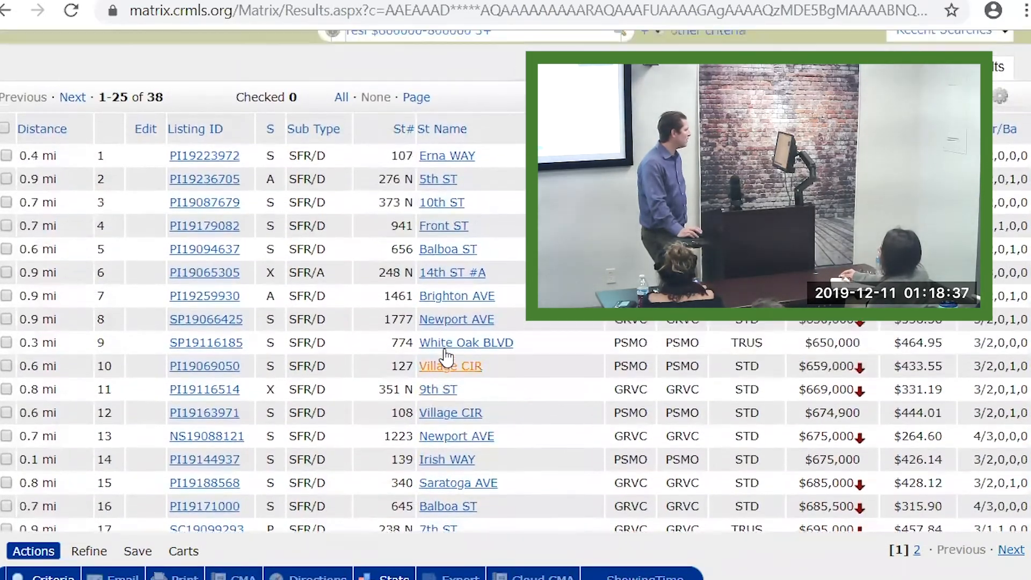
scroll(443, 193, up, 1)
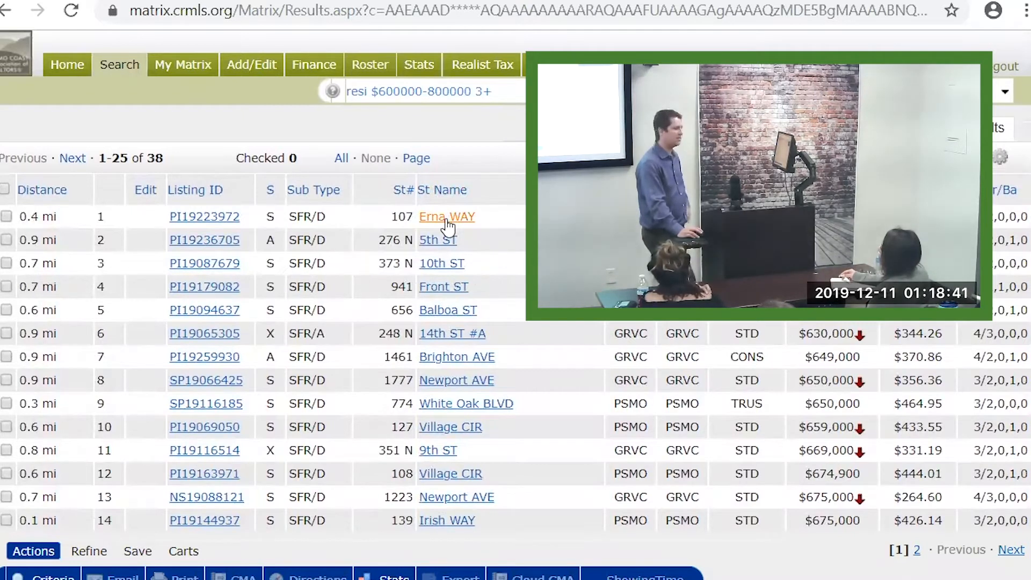
scroll(462, 301, down, 6)
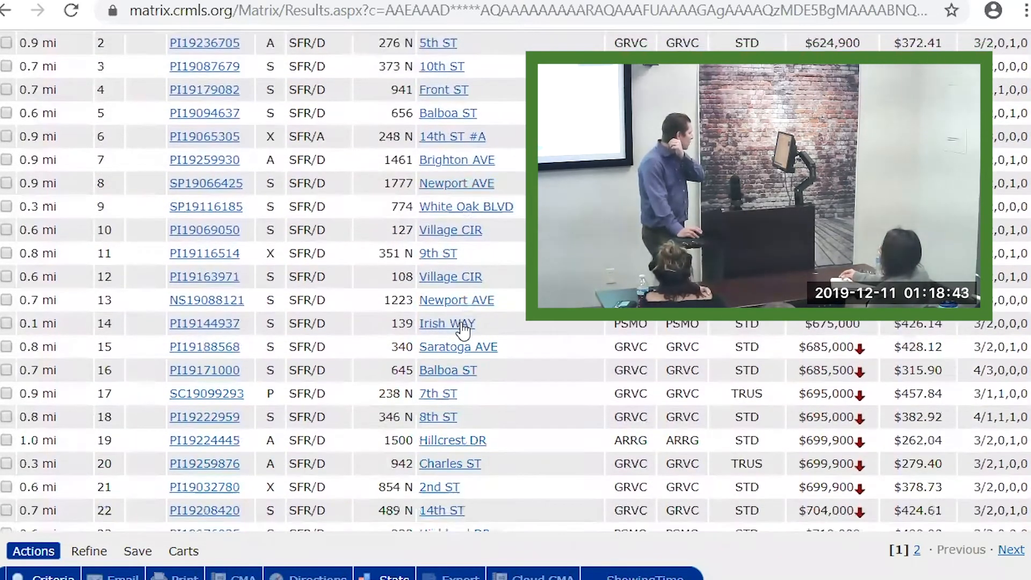
scroll(454, 372, down, 4)
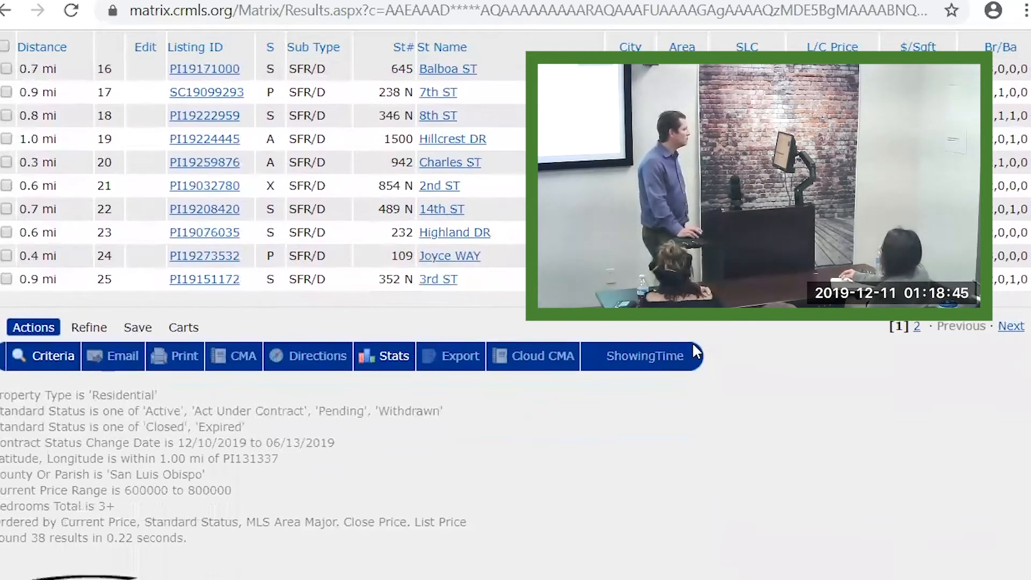
scroll(965, 328, down, 1)
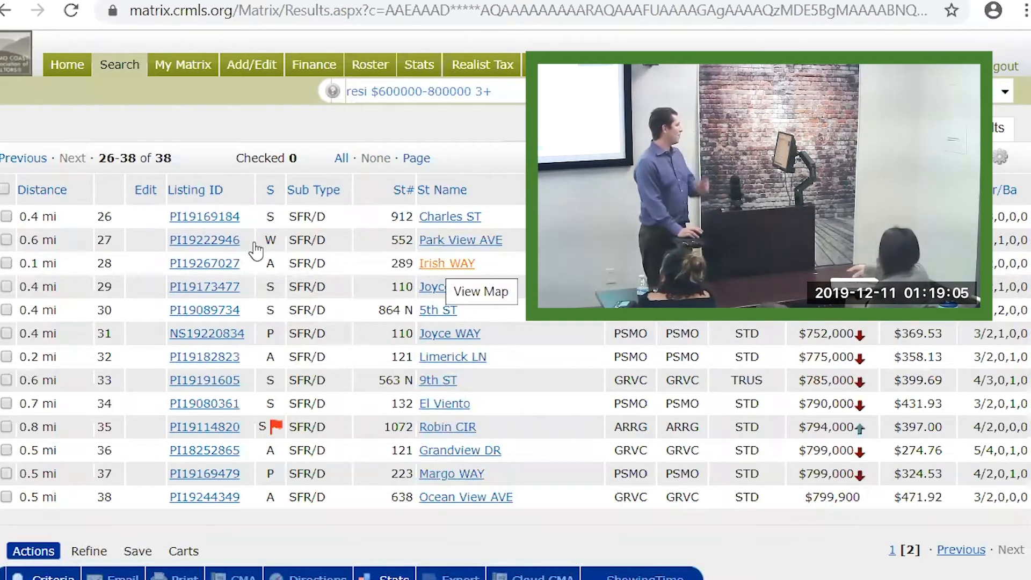
click(206, 263)
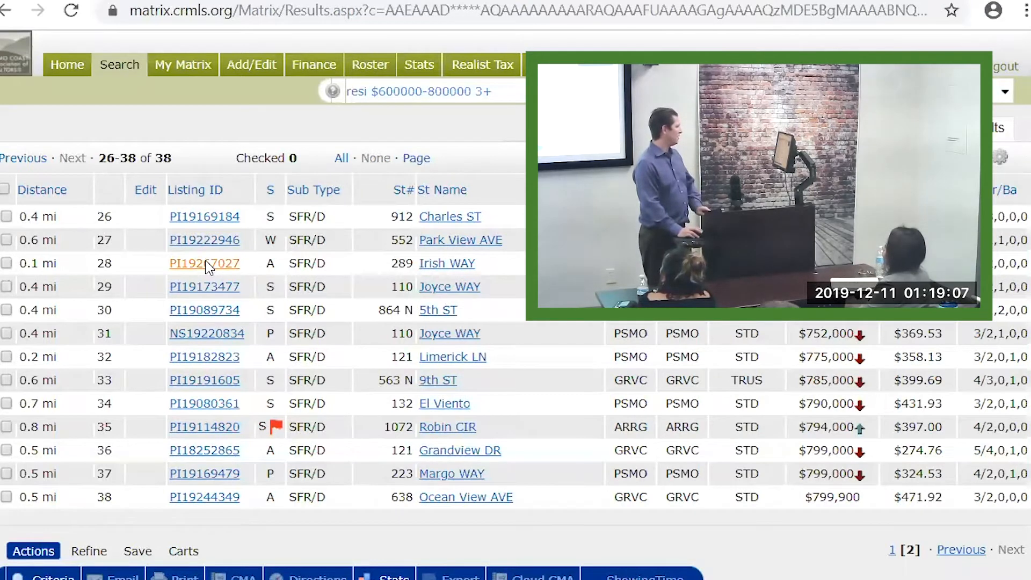
scroll(868, 376, down, 2)
scroll(867, 376, down, 1)
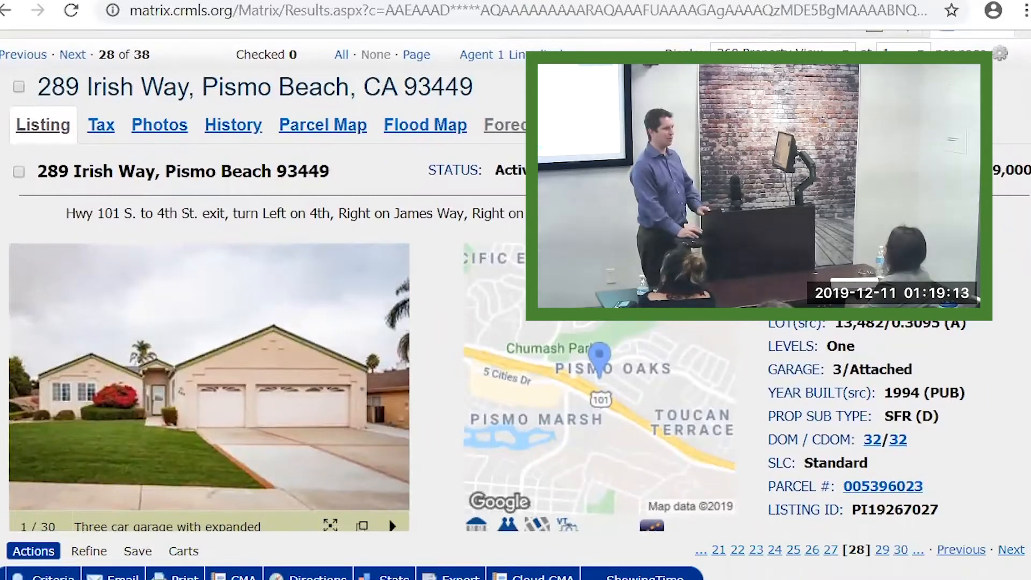
drag(835, 324, 883, 324)
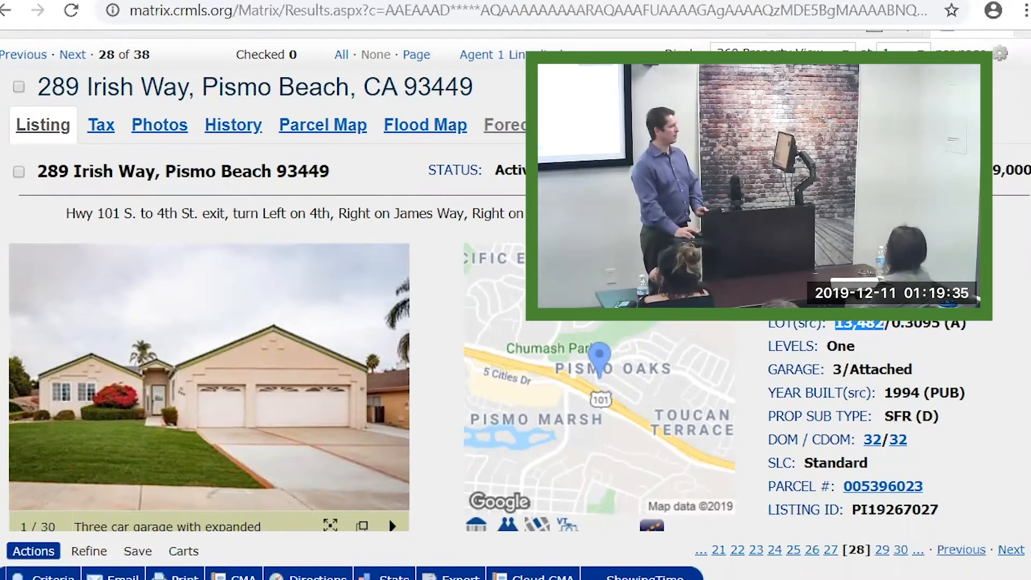
scroll(781, 391, down, 8)
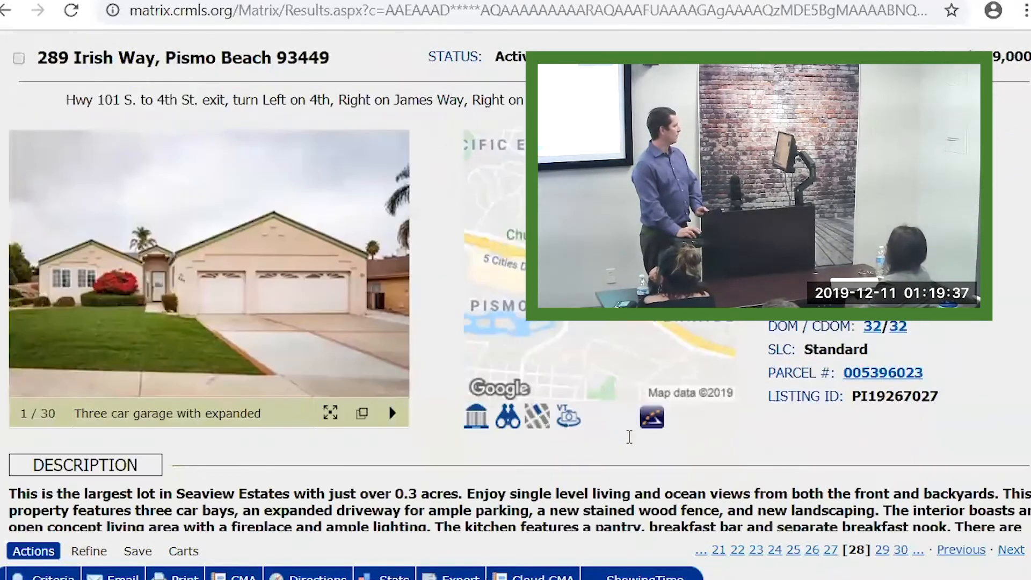
scroll(123, 117, up, 4)
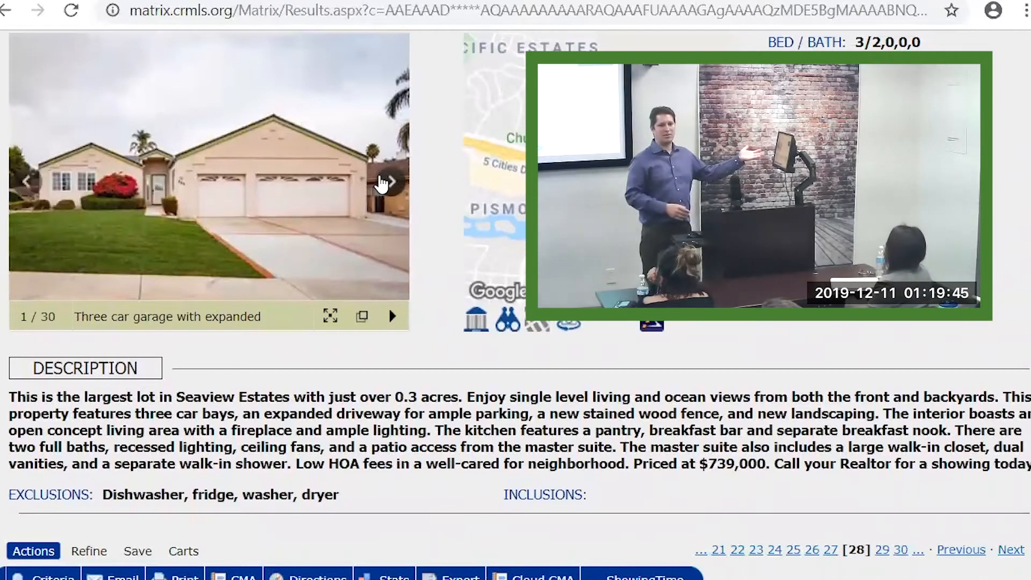
click(393, 183)
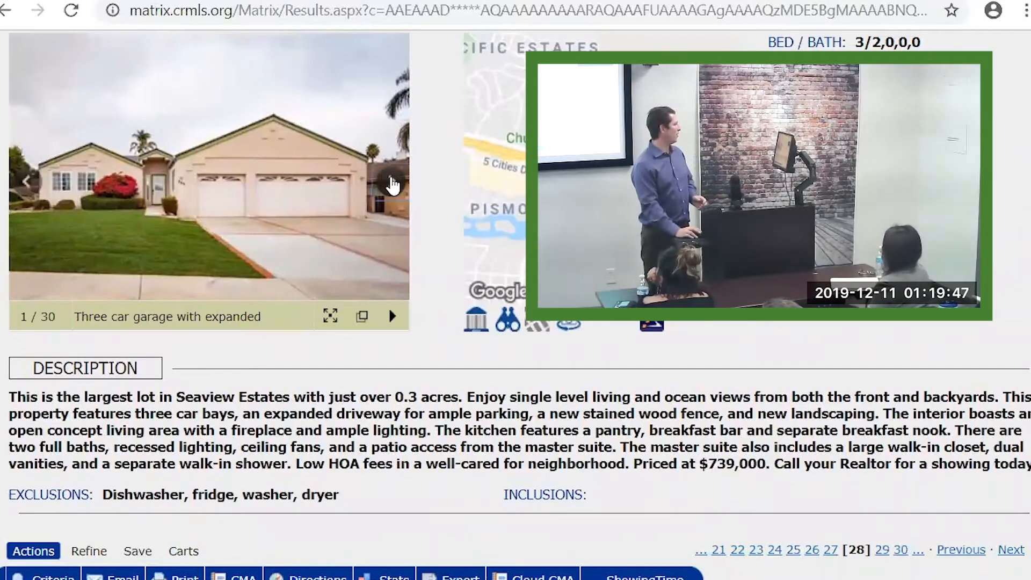
click(392, 184)
click(393, 184)
click(392, 183)
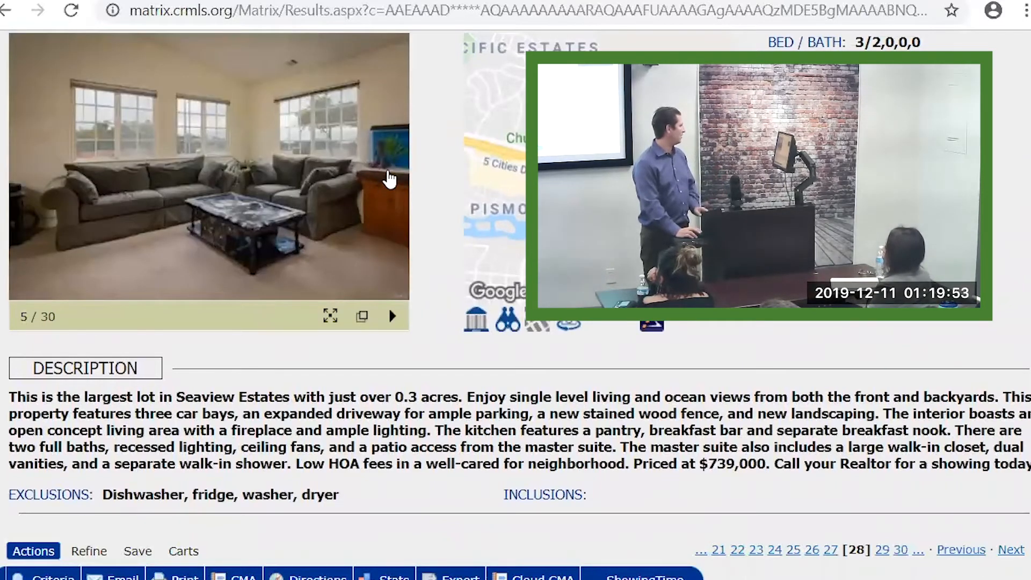
click(393, 183)
click(393, 183)
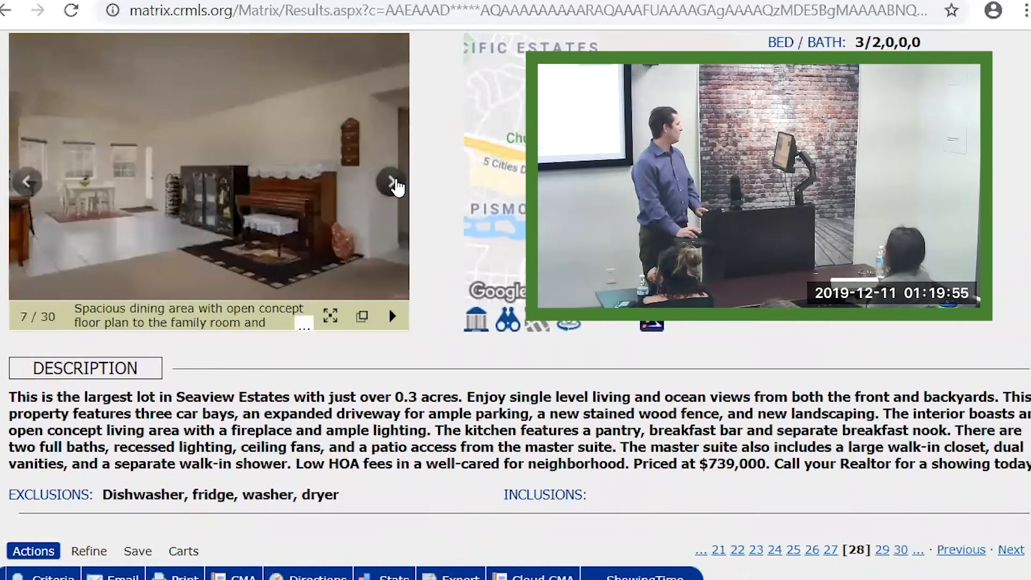
click(396, 185)
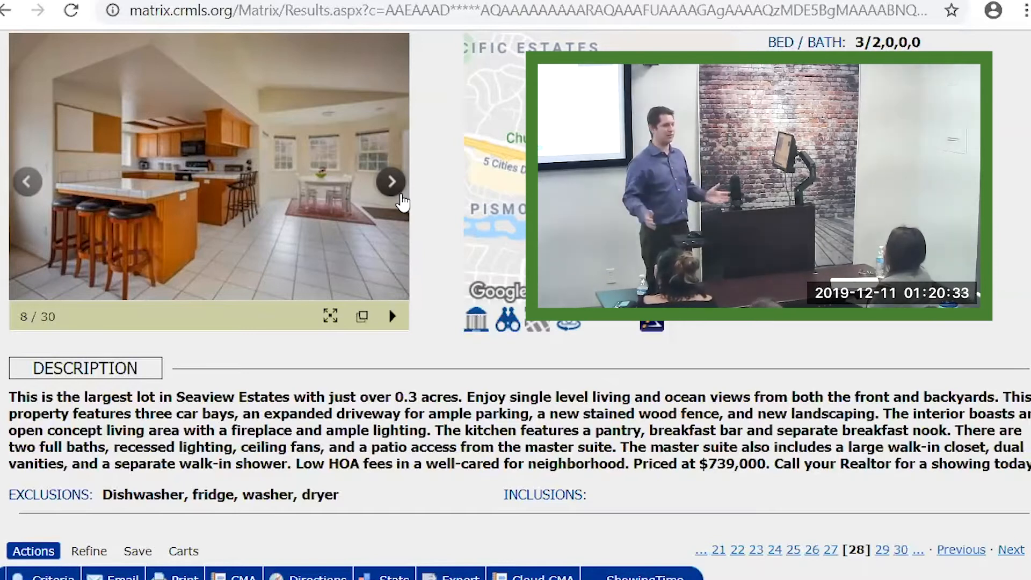
scroll(48, 316, up, 1)
scroll(49, 315, up, 3)
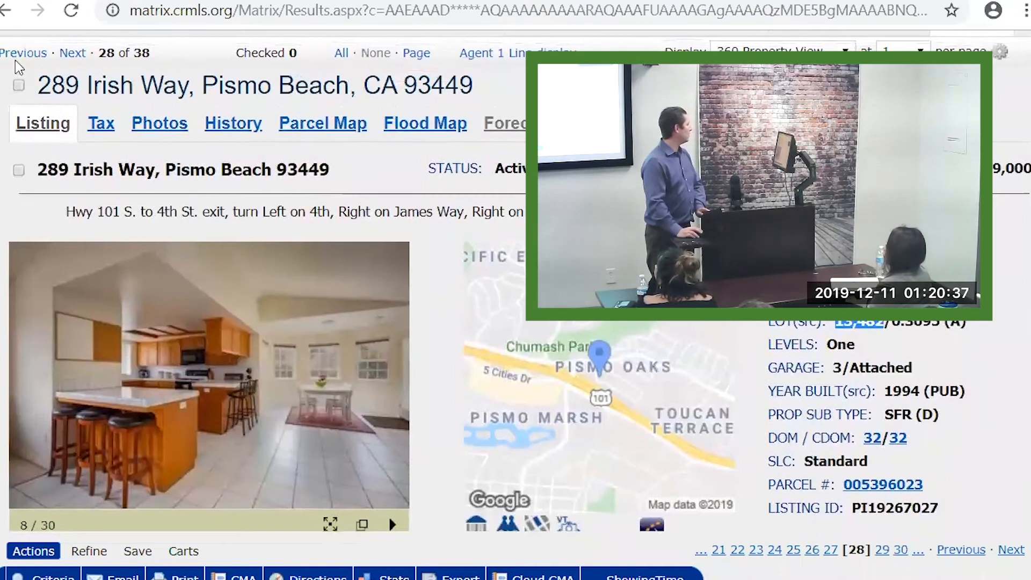
click(18, 85)
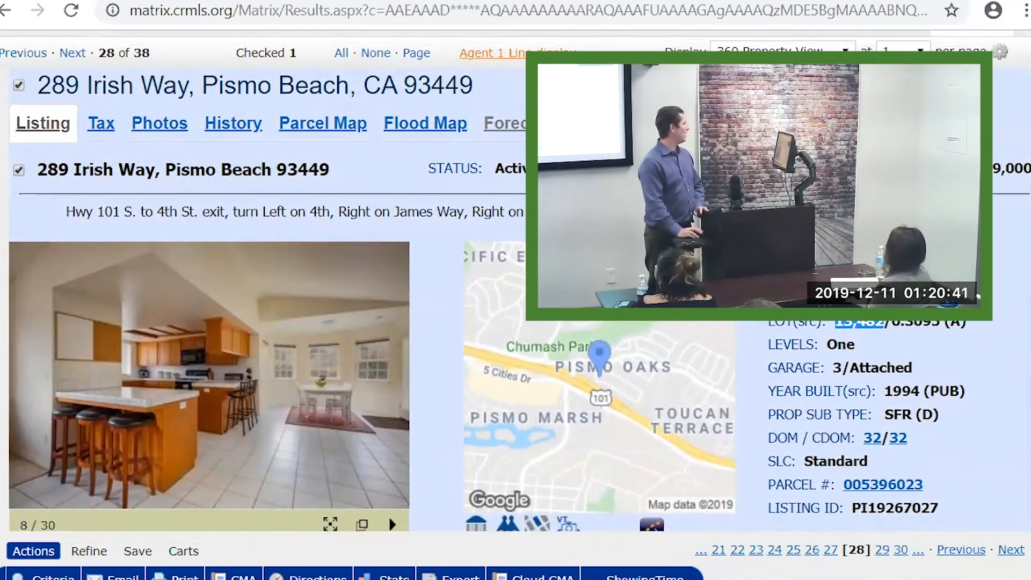
Switch back to the Agent 1 Line results list and jump to page 1, listings 1–25 of 38
click(499, 52)
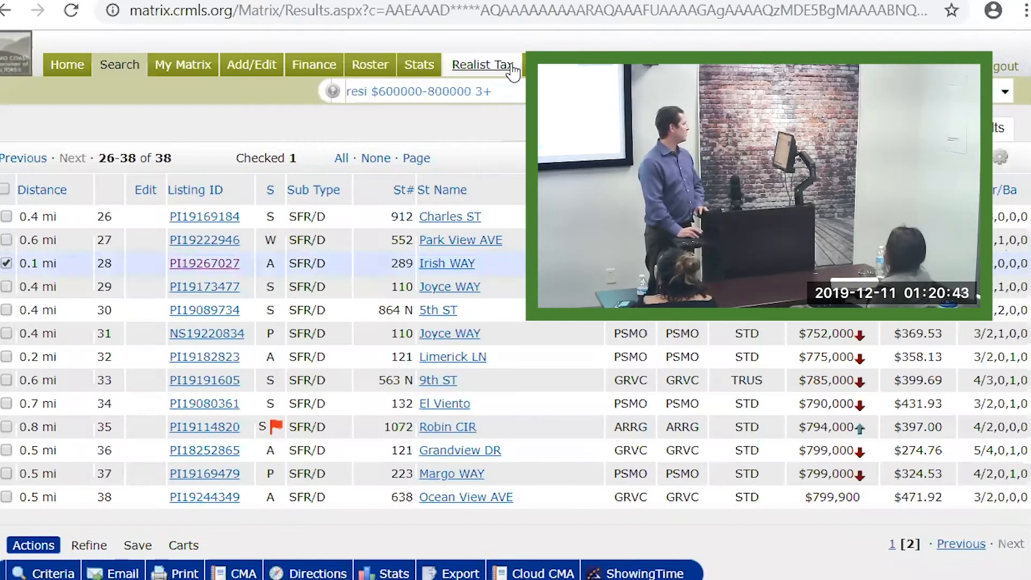
scroll(878, 463, down, 3)
scroll(884, 430, down, 2)
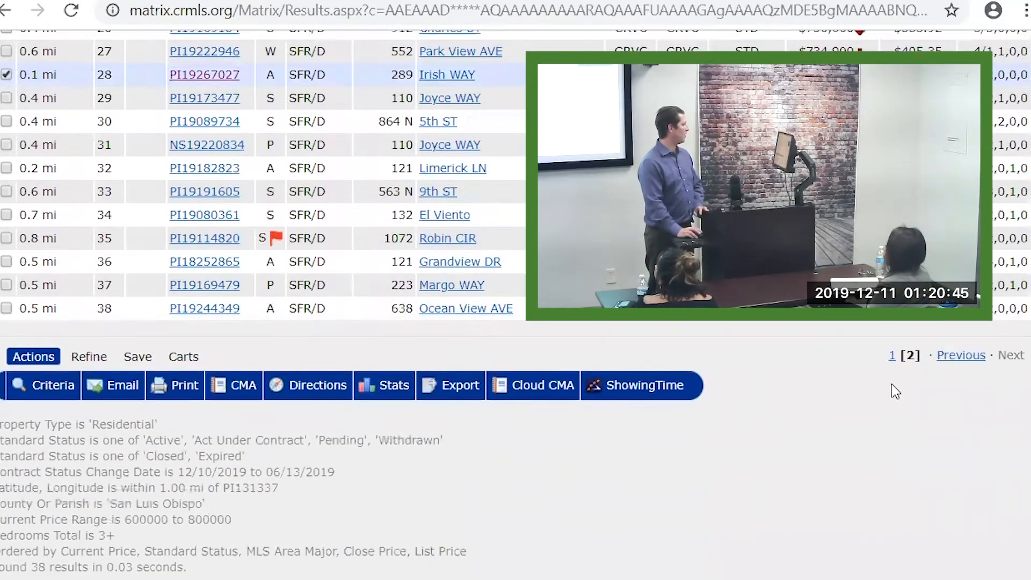
click(887, 337)
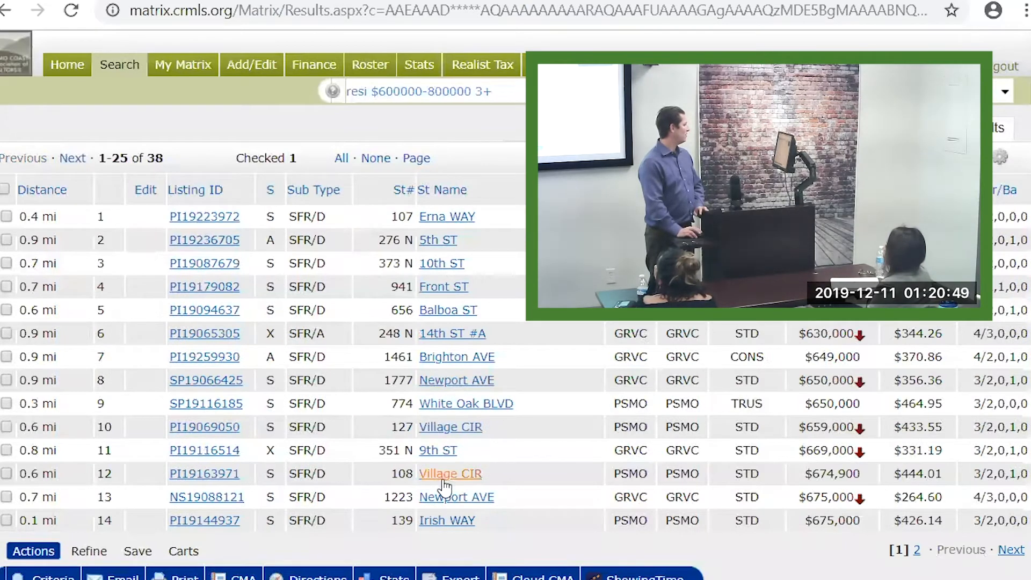
click(209, 522)
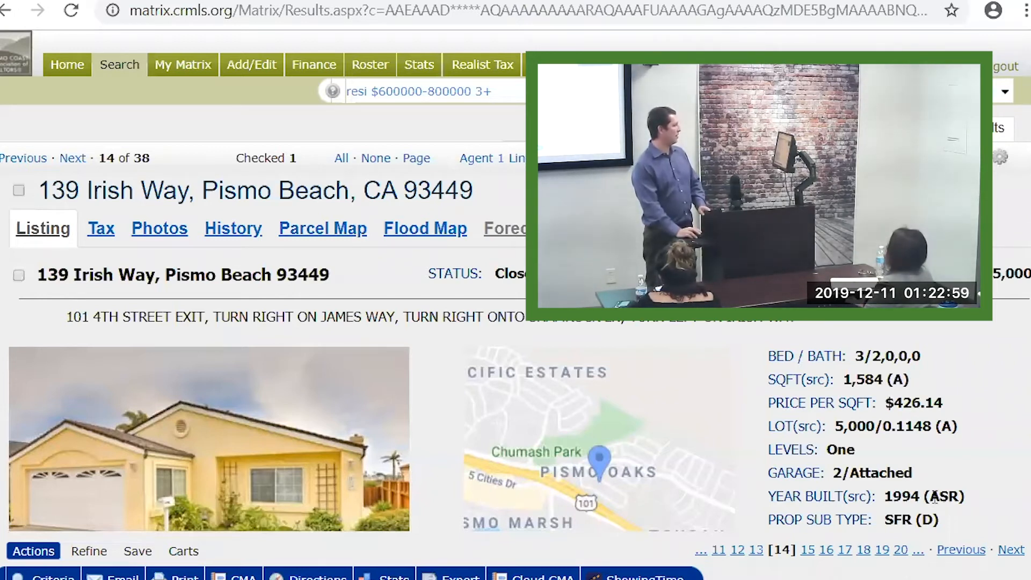
scroll(910, 465, down, 2)
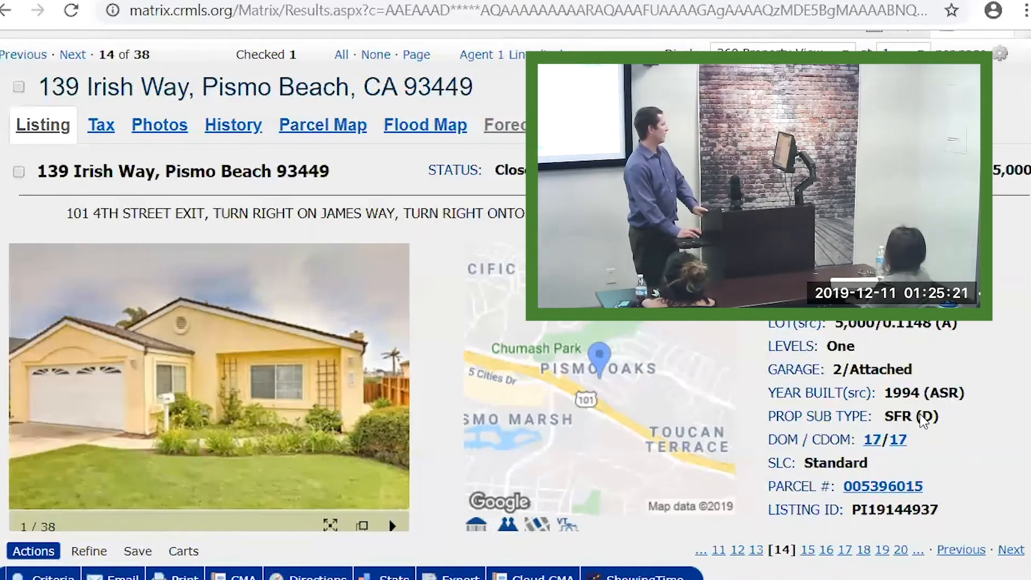
click(18, 86)
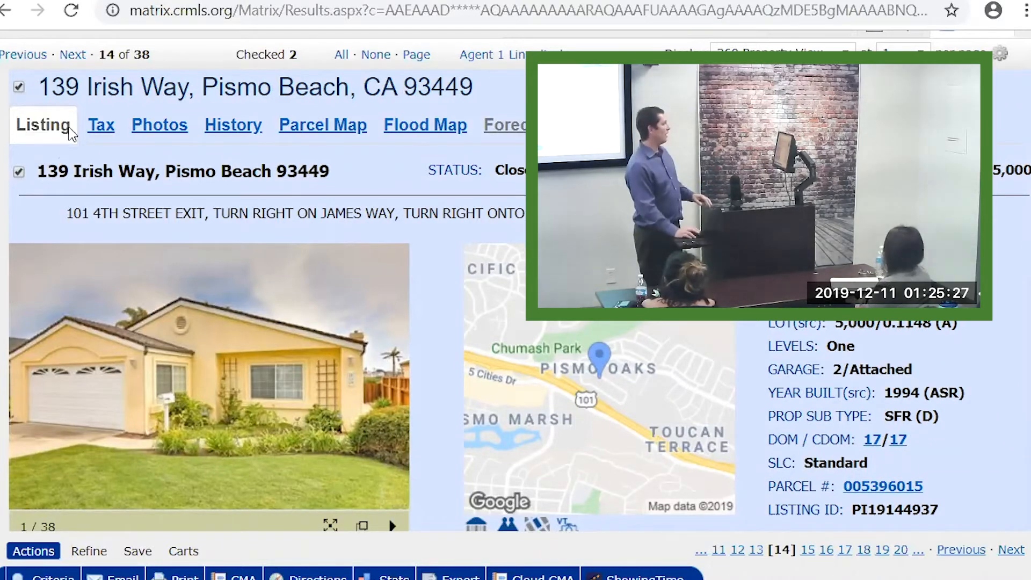
click(486, 56)
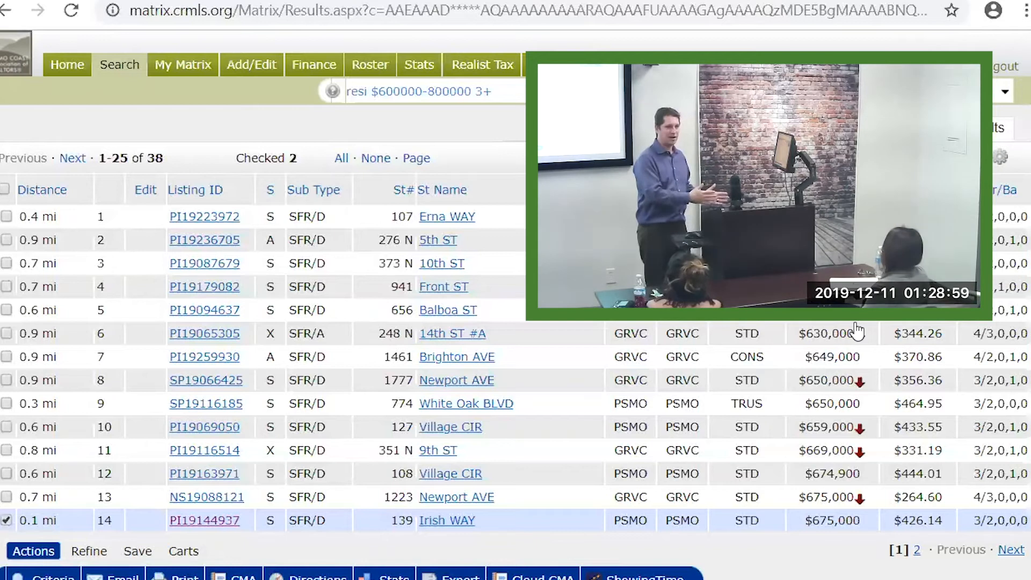
click(476, 429)
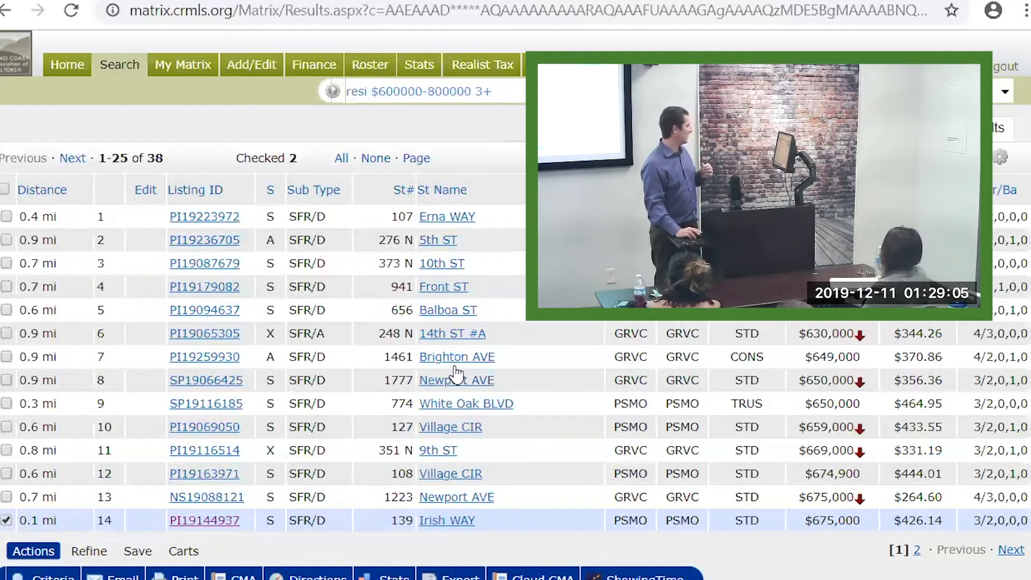
scroll(537, 429, down, 3)
scroll(636, 459, down, 1)
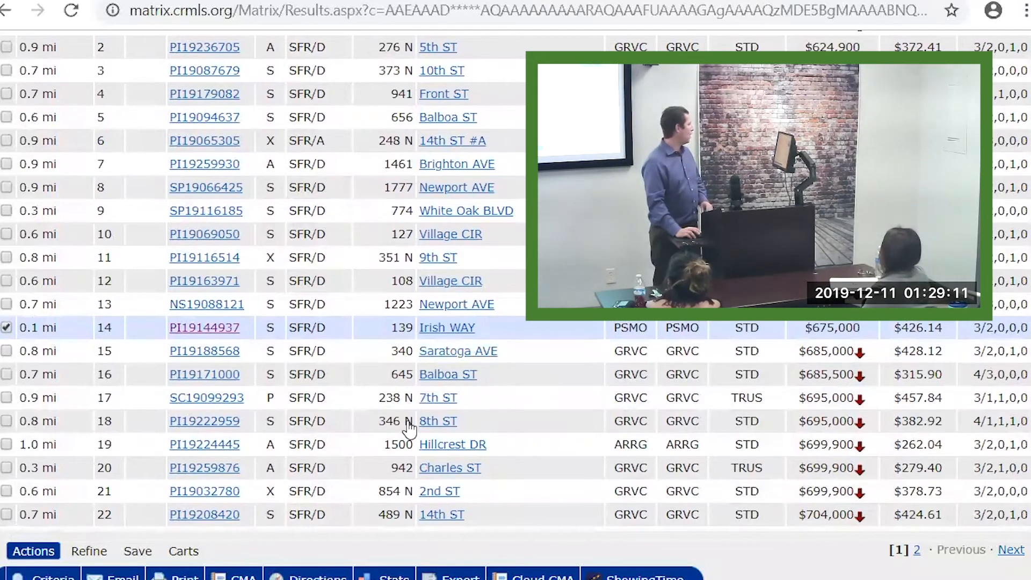
scroll(424, 397, up, 4)
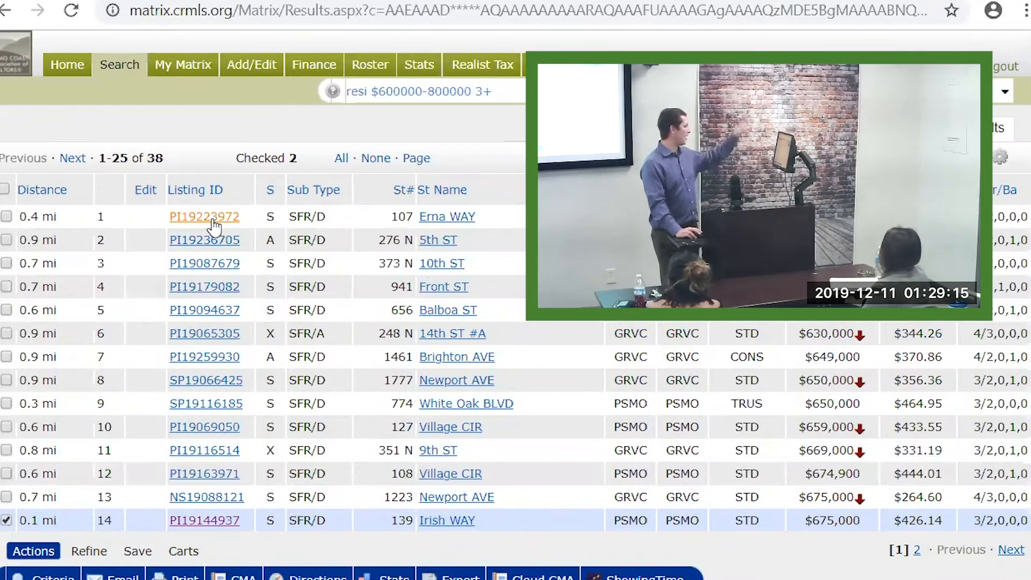
click(212, 220)
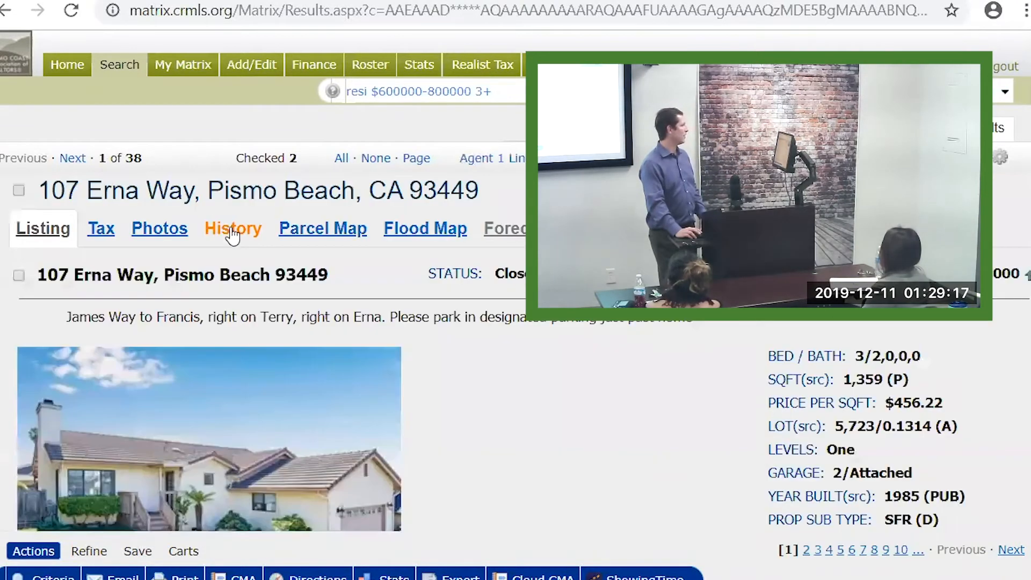
scroll(845, 327, down, 2)
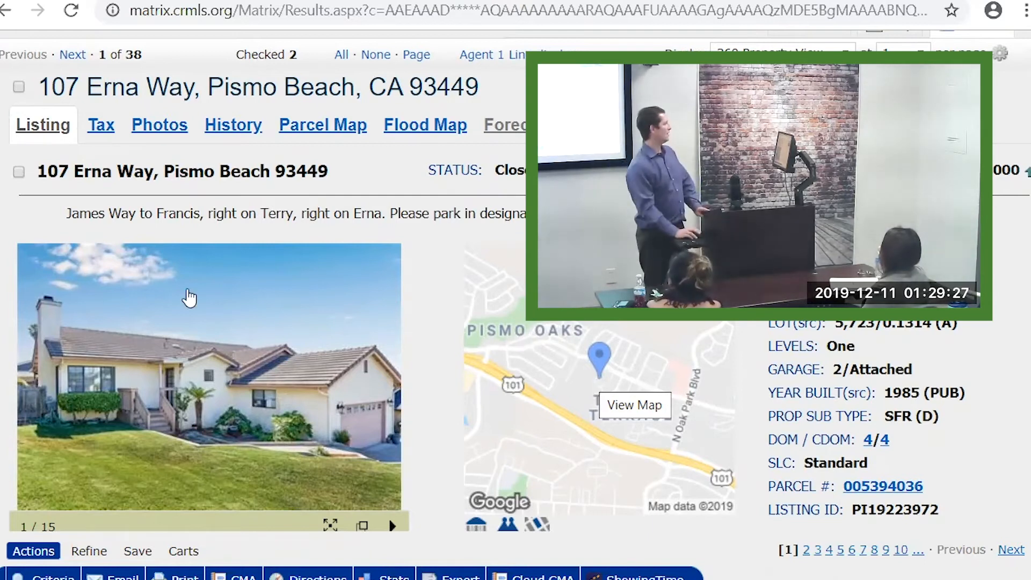
click(20, 87)
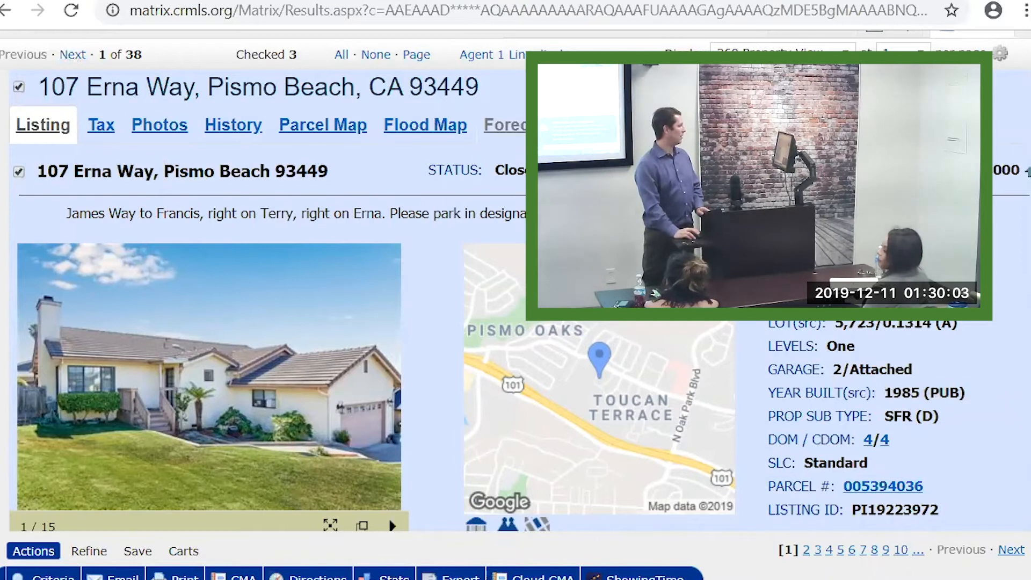
Lower the Windows speaker volume to 14
click(934, 579)
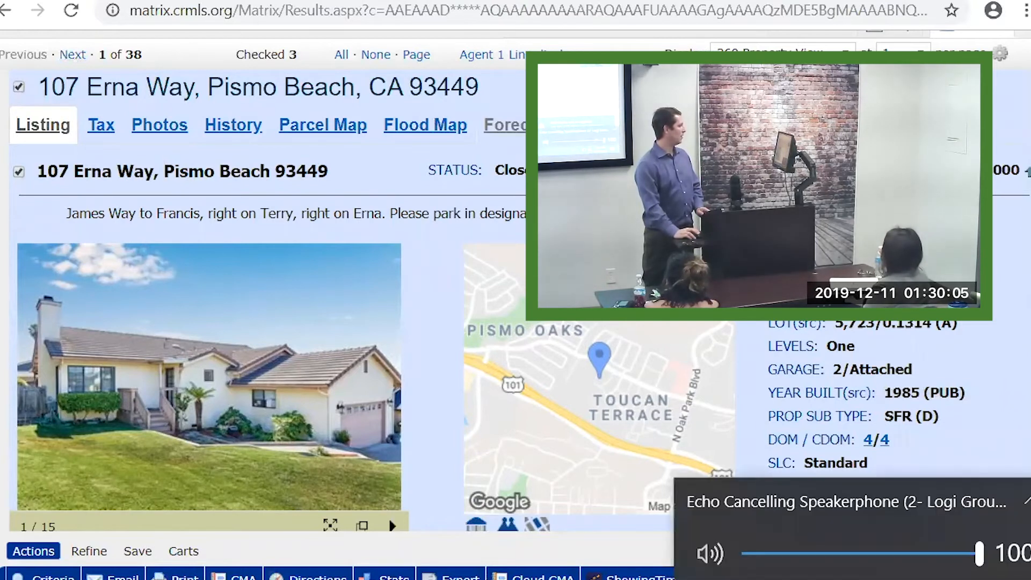
drag(978, 554, 778, 553)
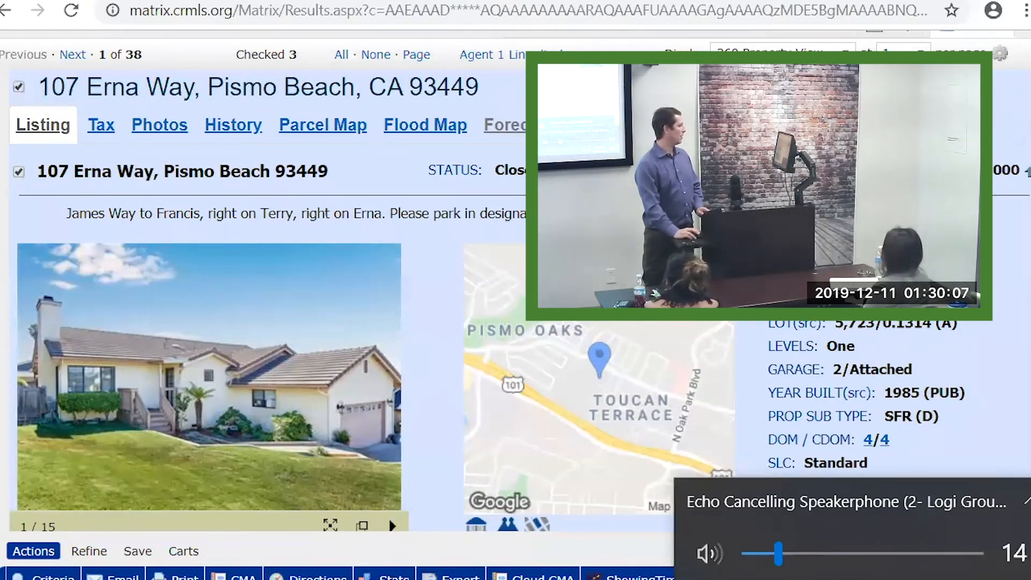
click(920, 438)
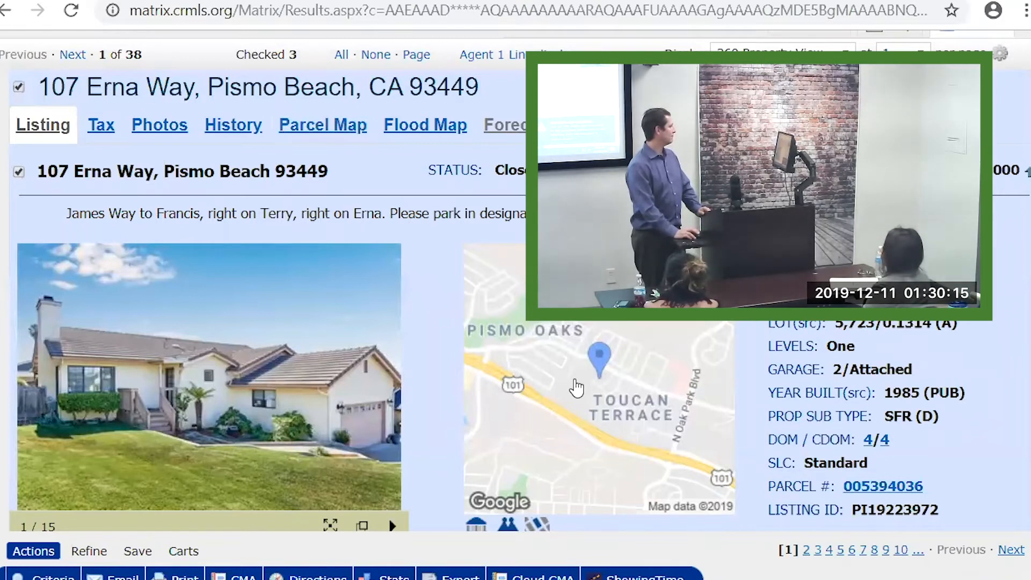
Page ahead through listings 2 and 3 of 38, reviewing each listing's details
click(79, 58)
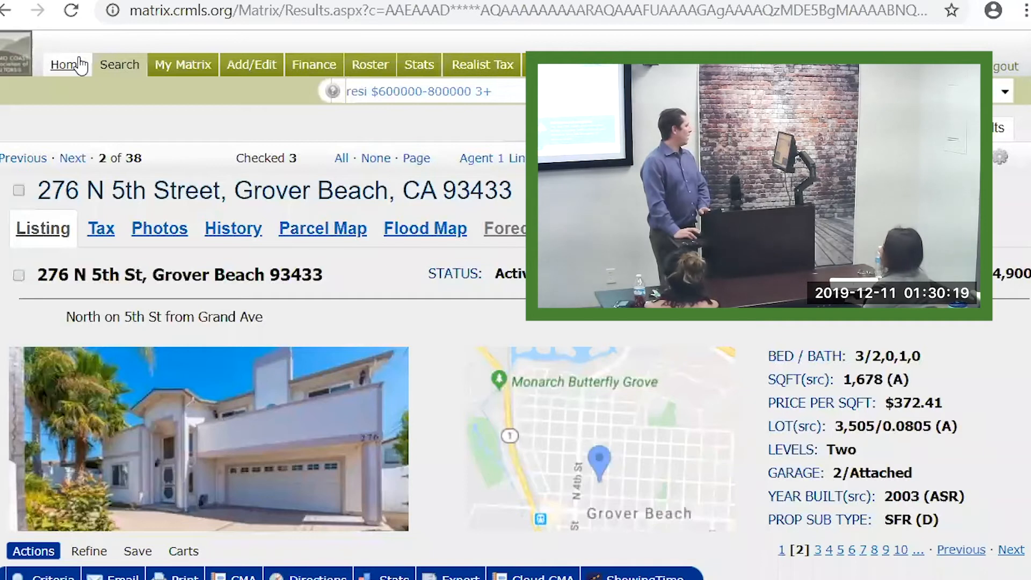
scroll(431, 357, down, 4)
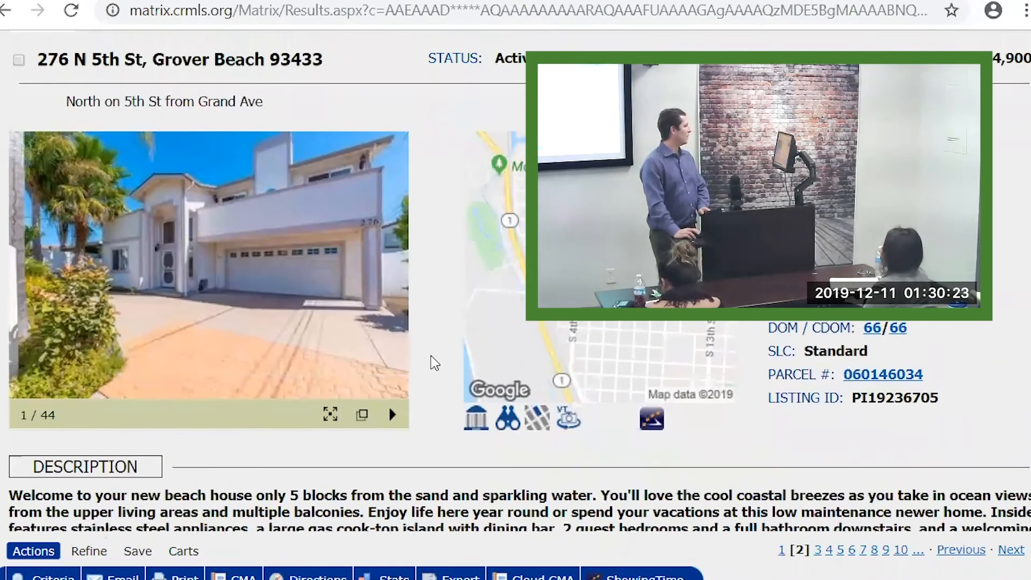
scroll(431, 357, up, 4)
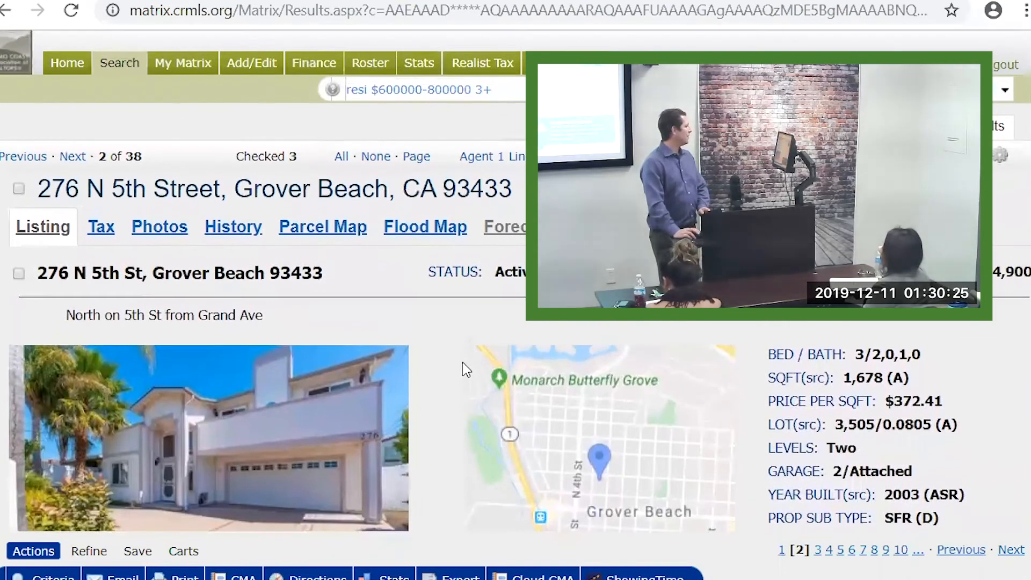
scroll(462, 363, down, 2)
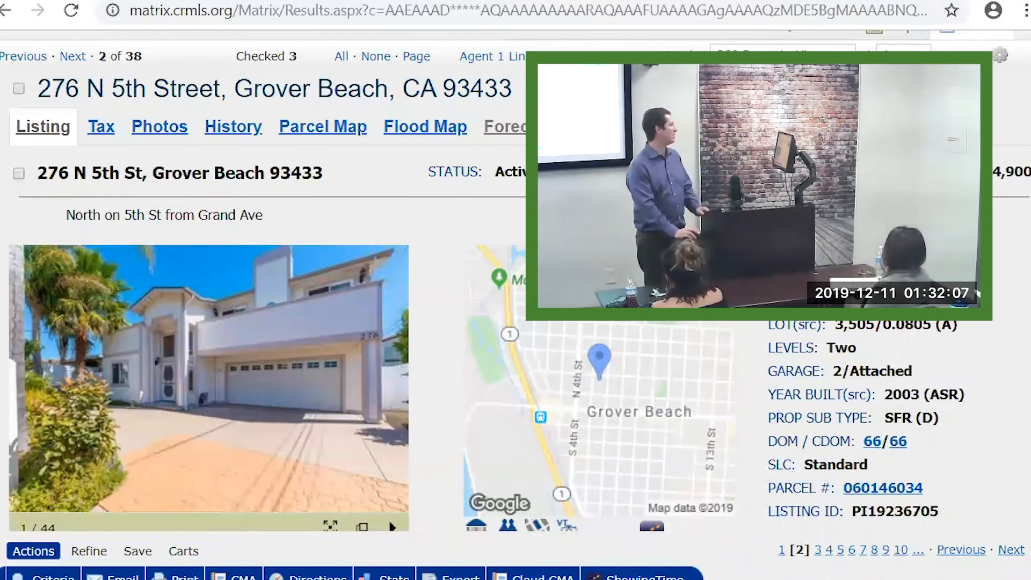
click(73, 57)
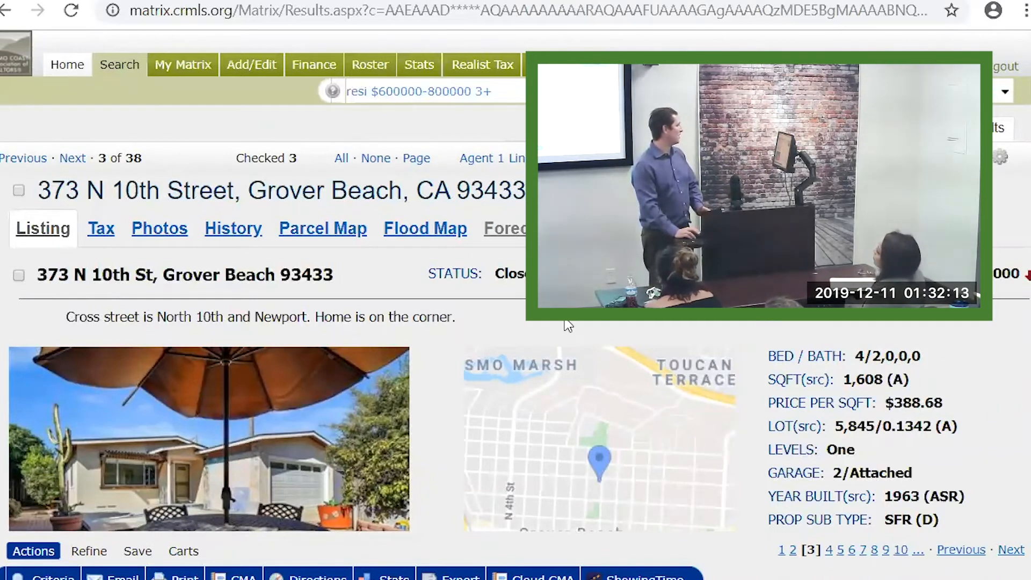
scroll(613, 482, down, 2)
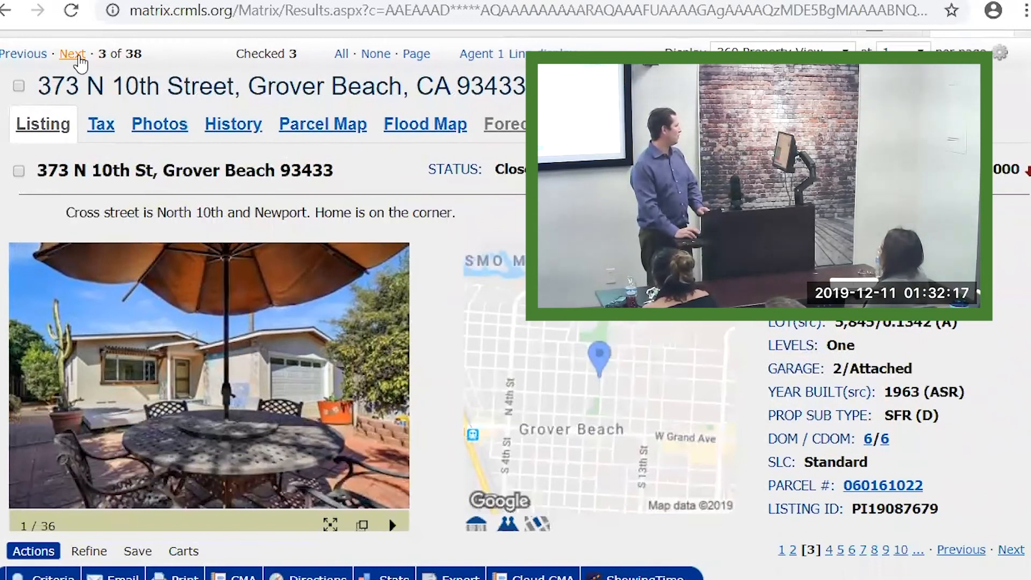
click(78, 57)
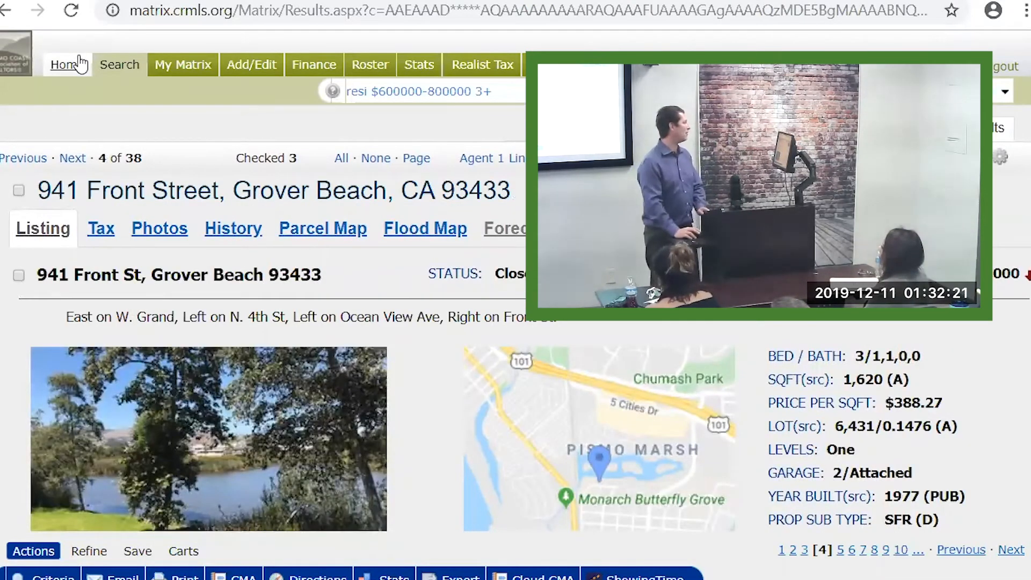
click(70, 159)
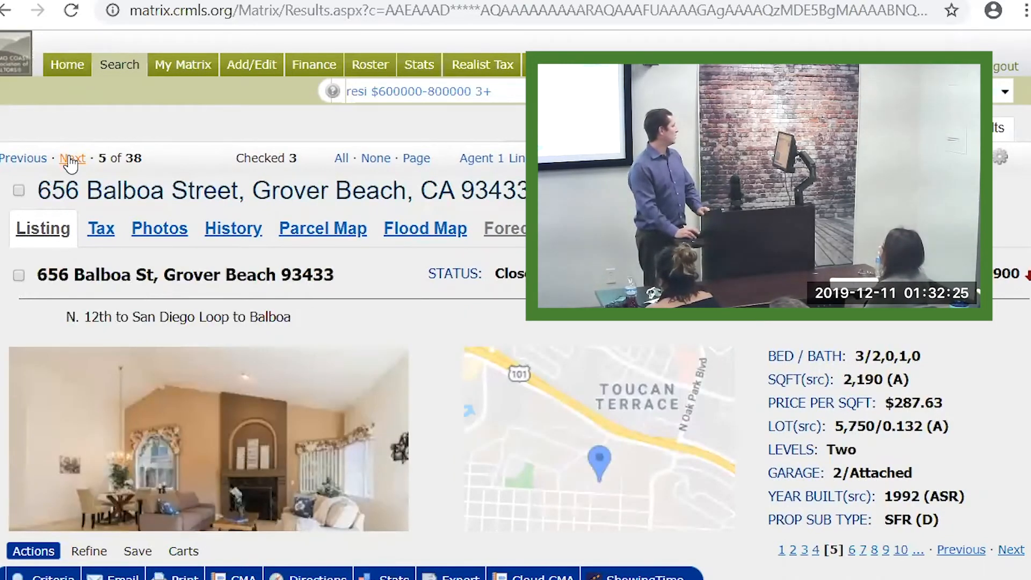
click(70, 159)
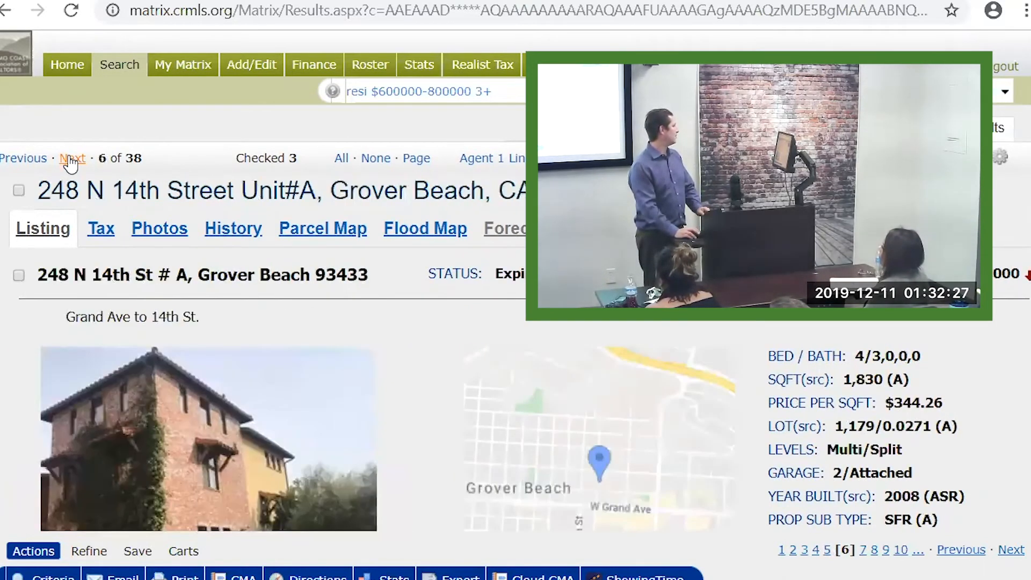
click(32, 159)
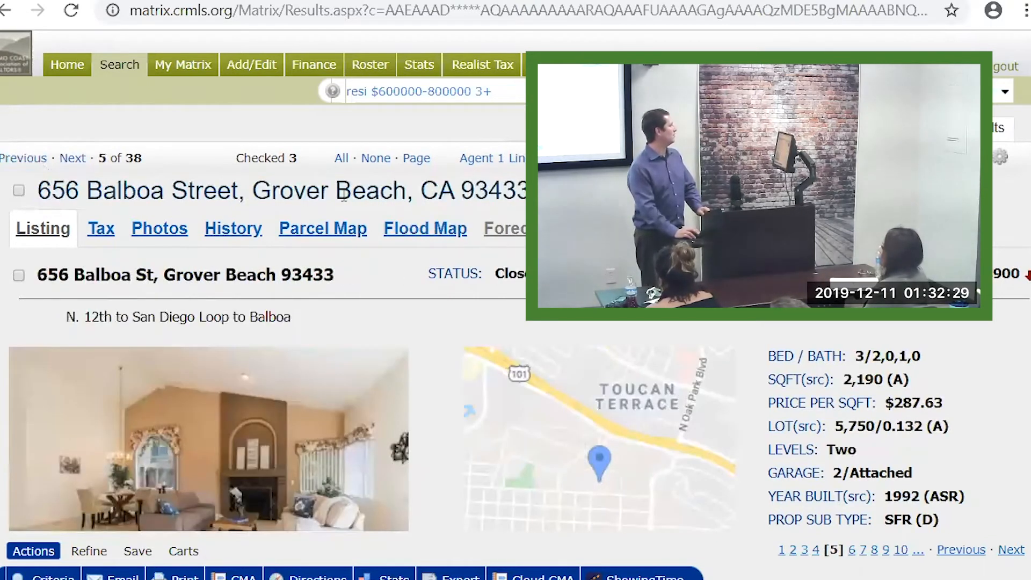
drag(252, 189, 407, 188)
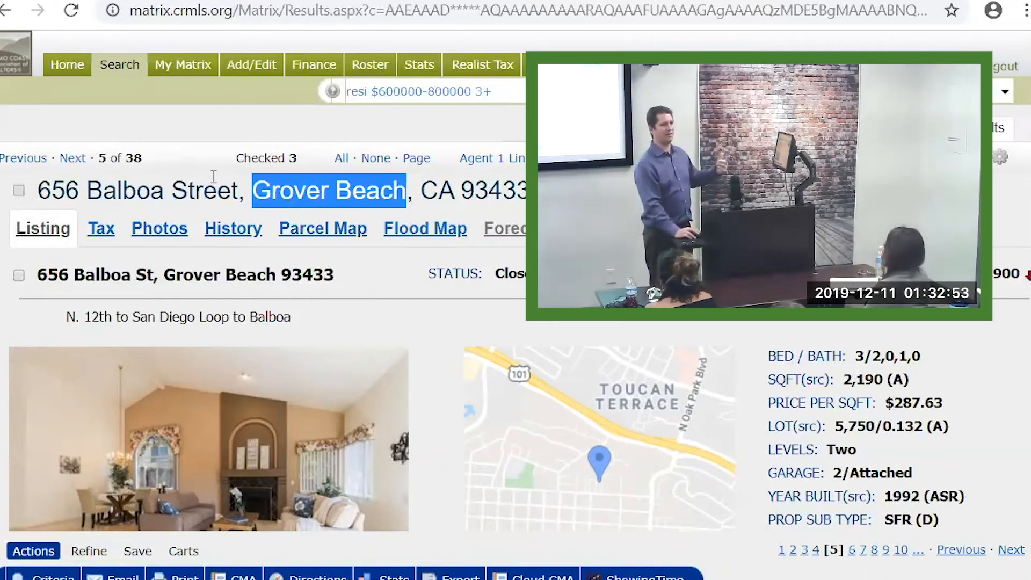
click(70, 166)
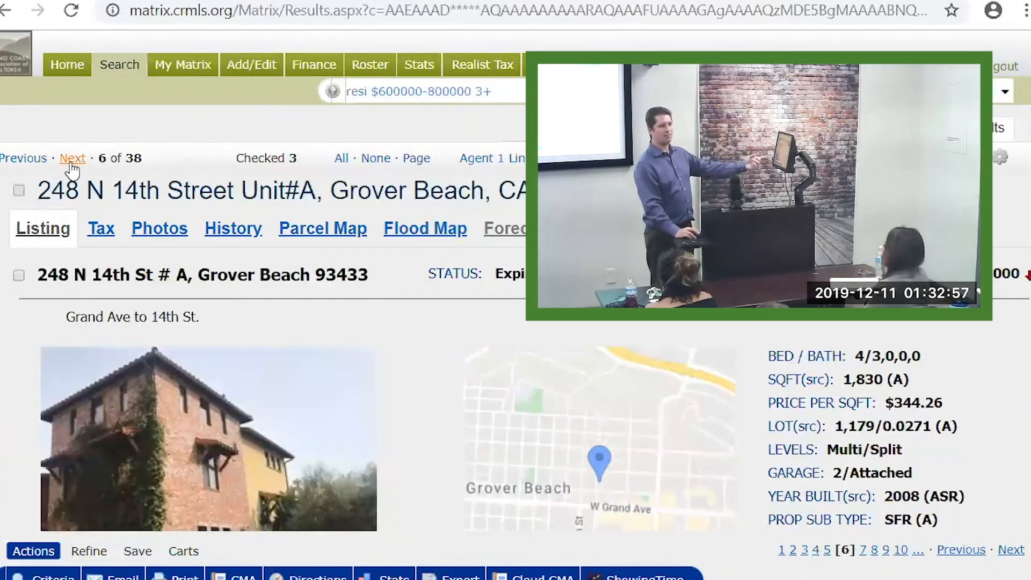
click(71, 166)
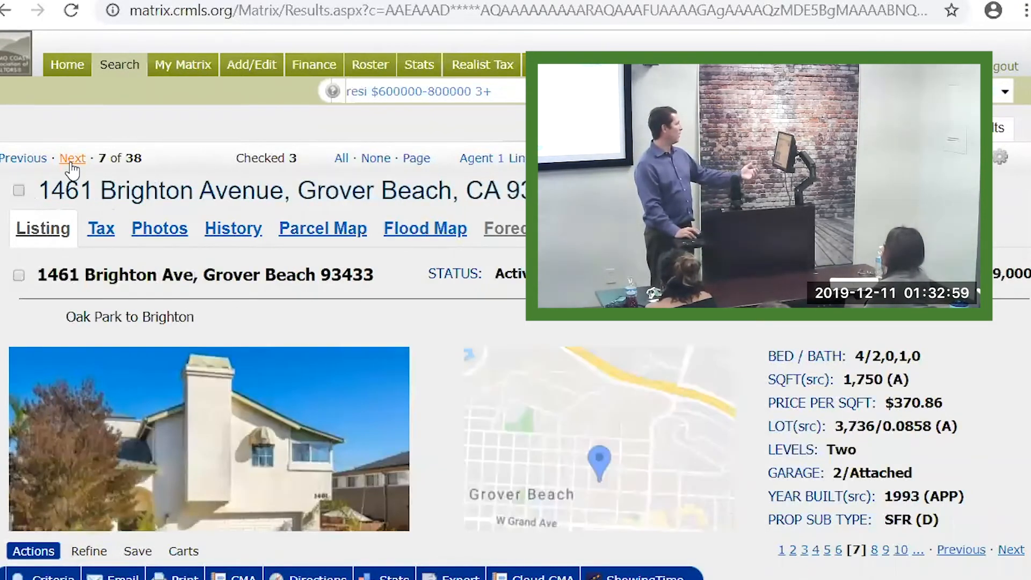
scroll(78, 154, down, 2)
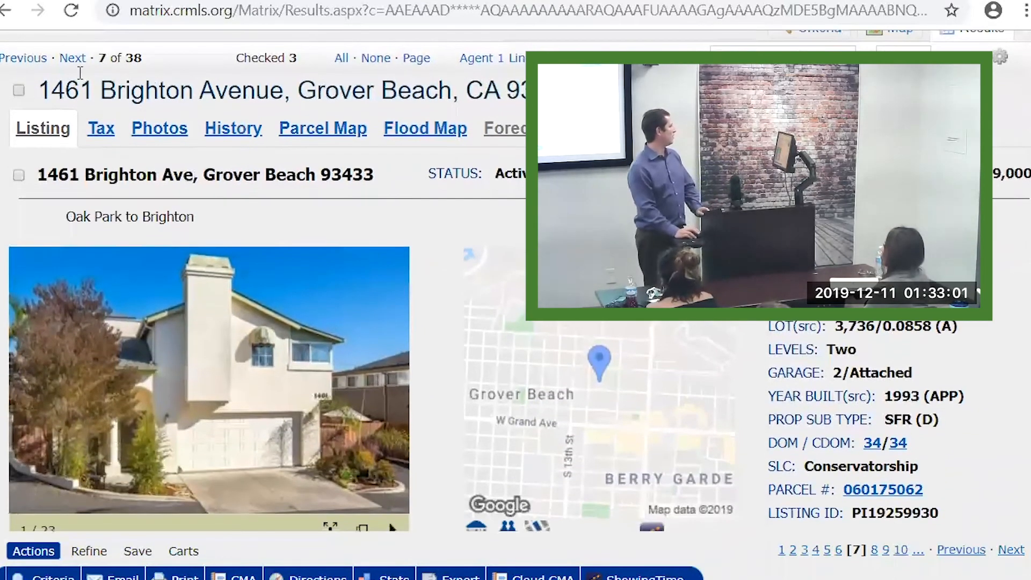
click(79, 58)
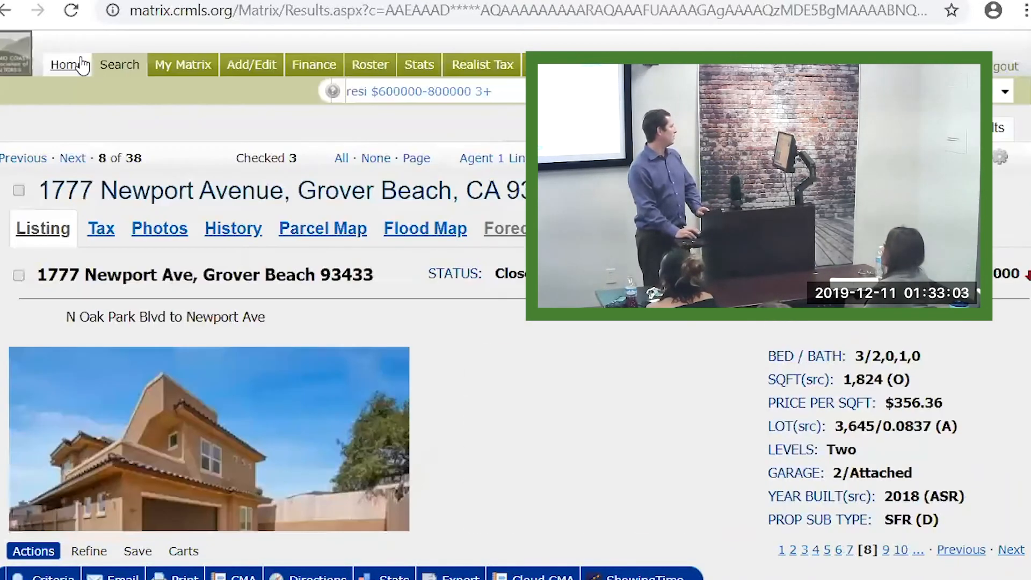
click(73, 161)
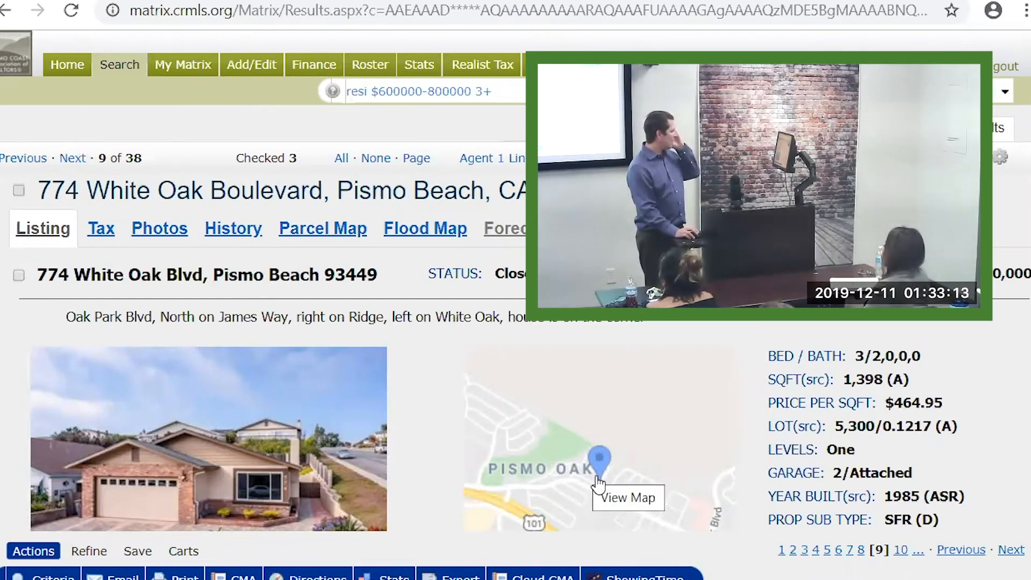
scroll(467, 426, down, 5)
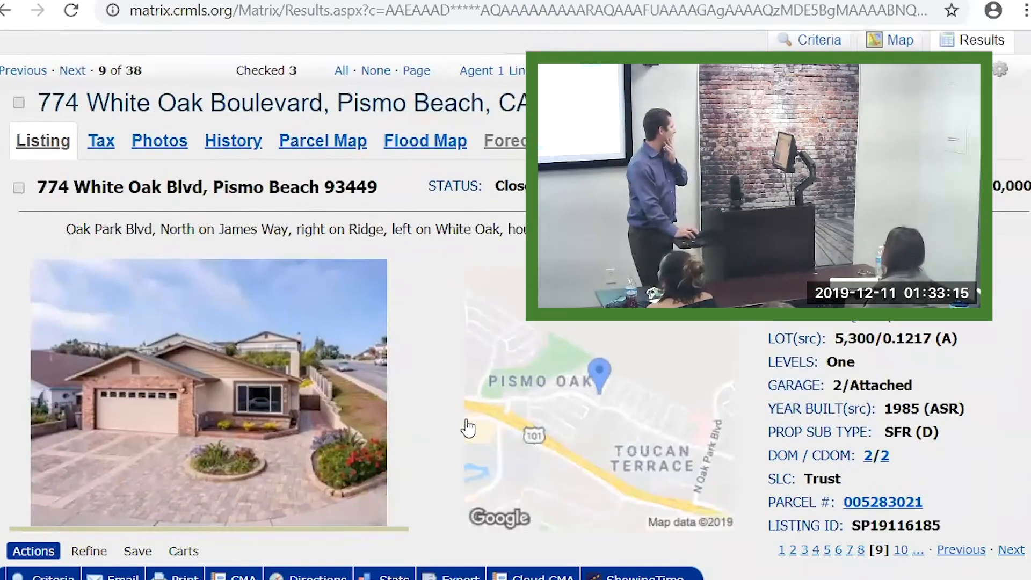
scroll(408, 407, down, 3)
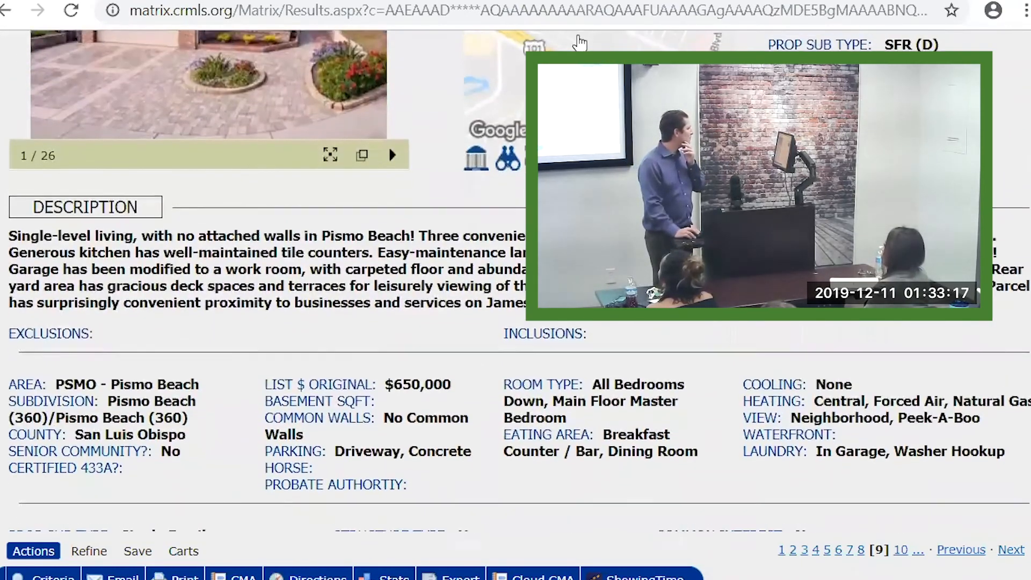
scroll(476, 185, up, 6)
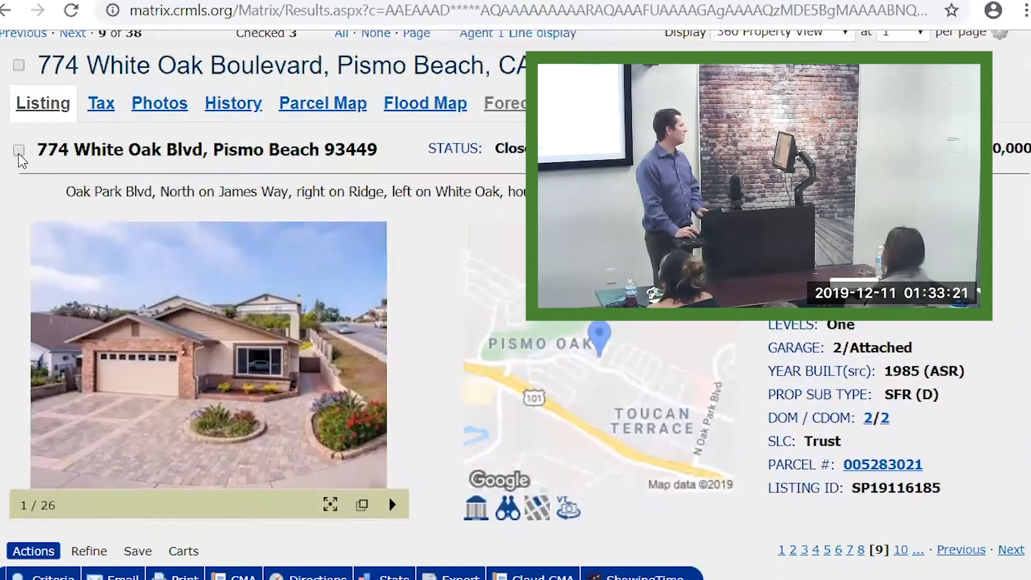
click(19, 150)
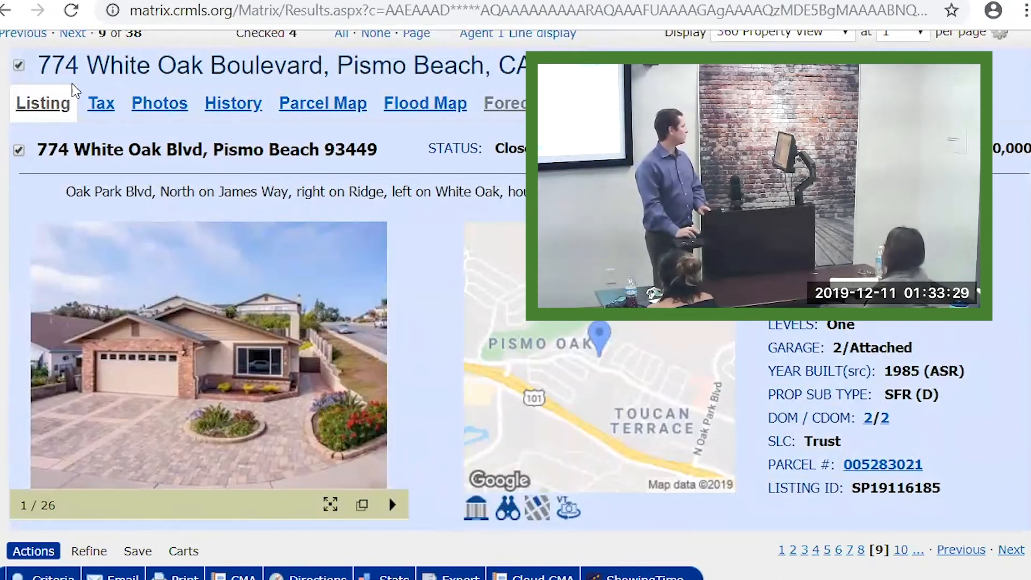
scroll(64, 73, up, 2)
scroll(63, 79, up, 1)
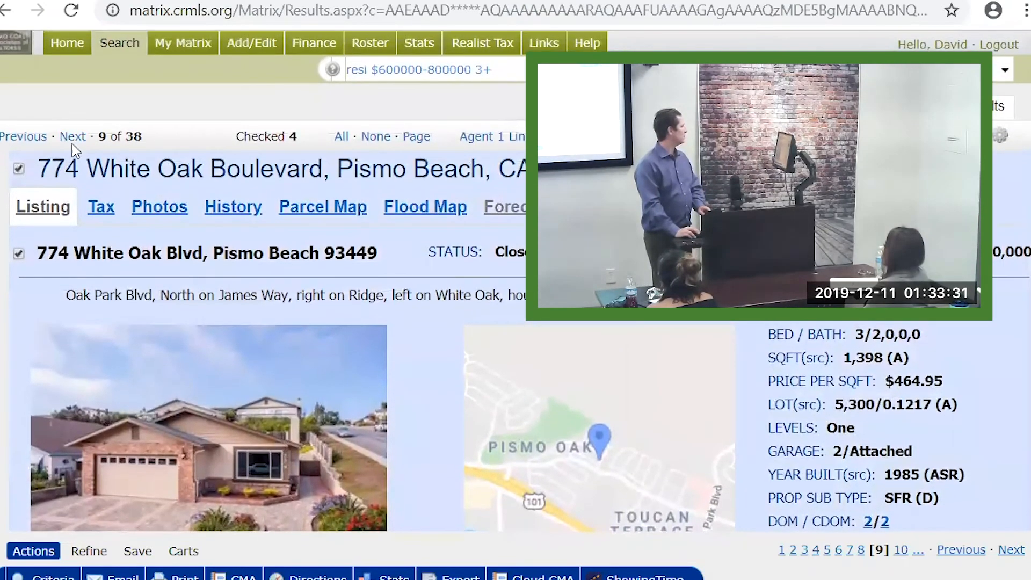
click(73, 139)
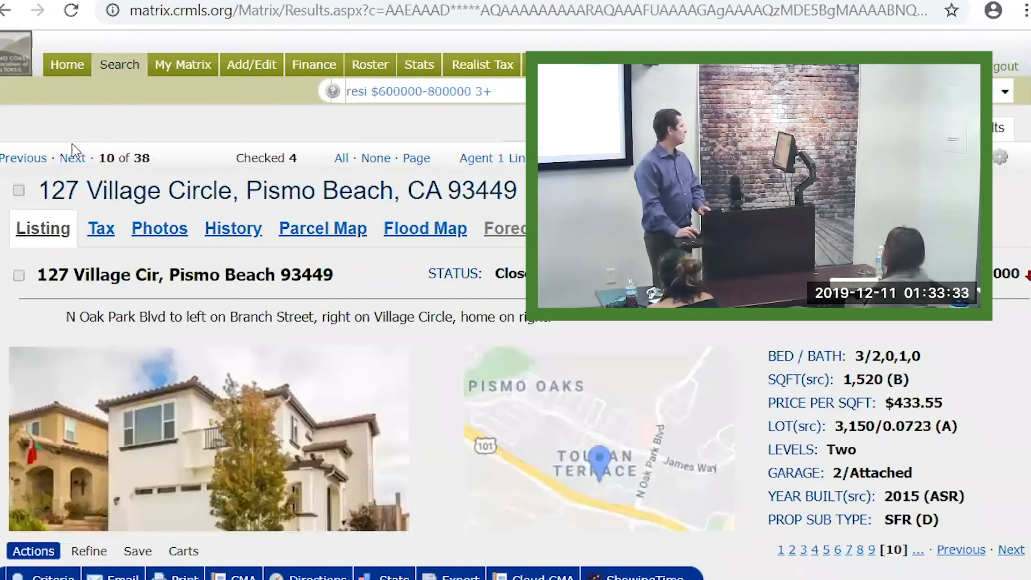
click(73, 159)
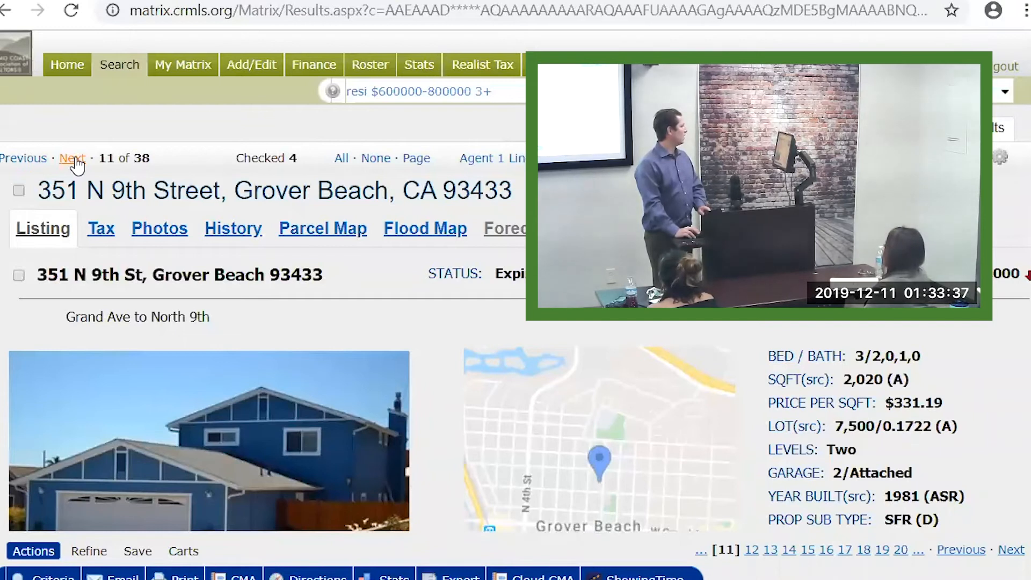
click(76, 159)
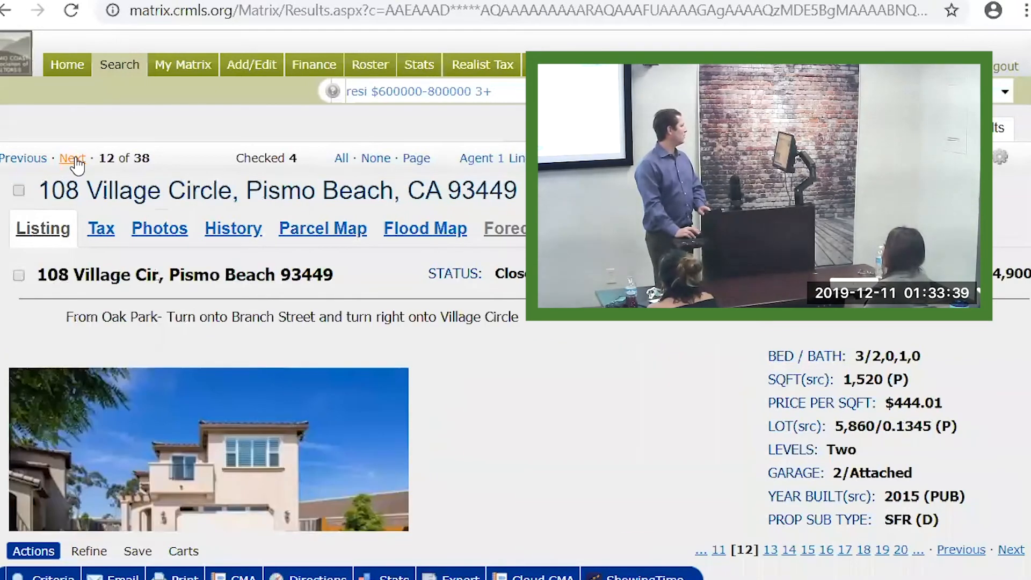
scroll(265, 333, down, 2)
scroll(265, 333, down, 2)
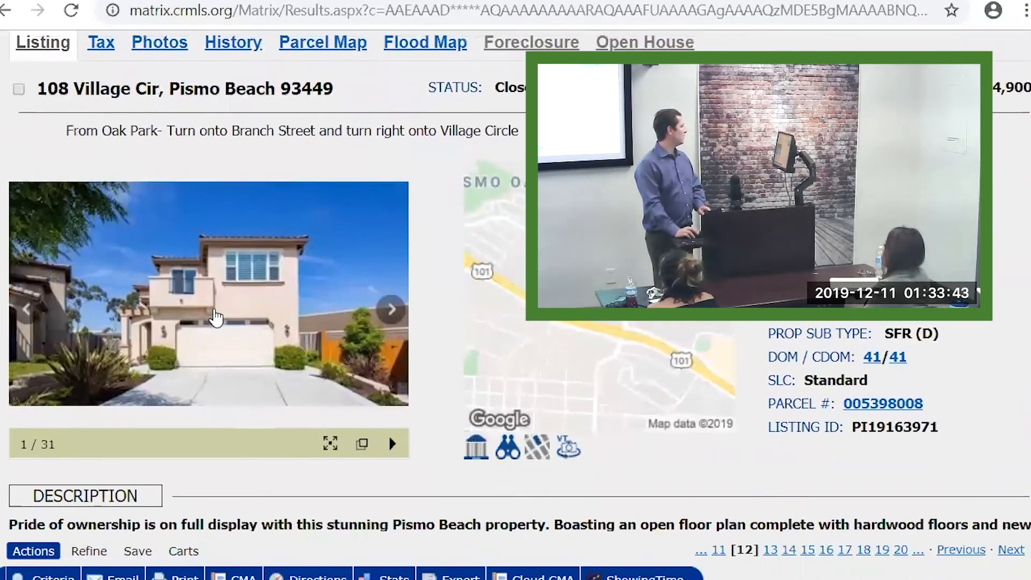
scroll(265, 333, up, 2)
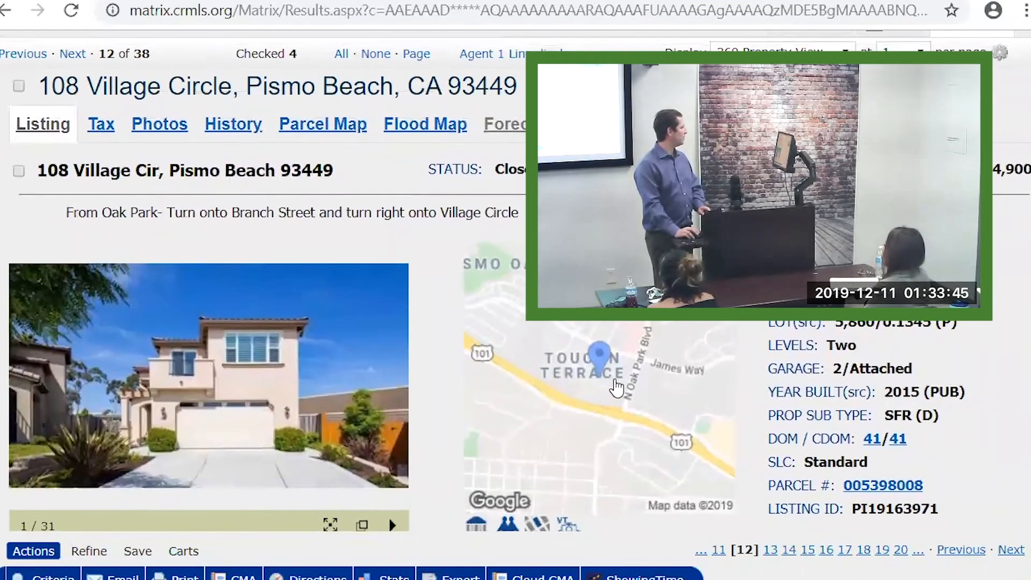
click(19, 86)
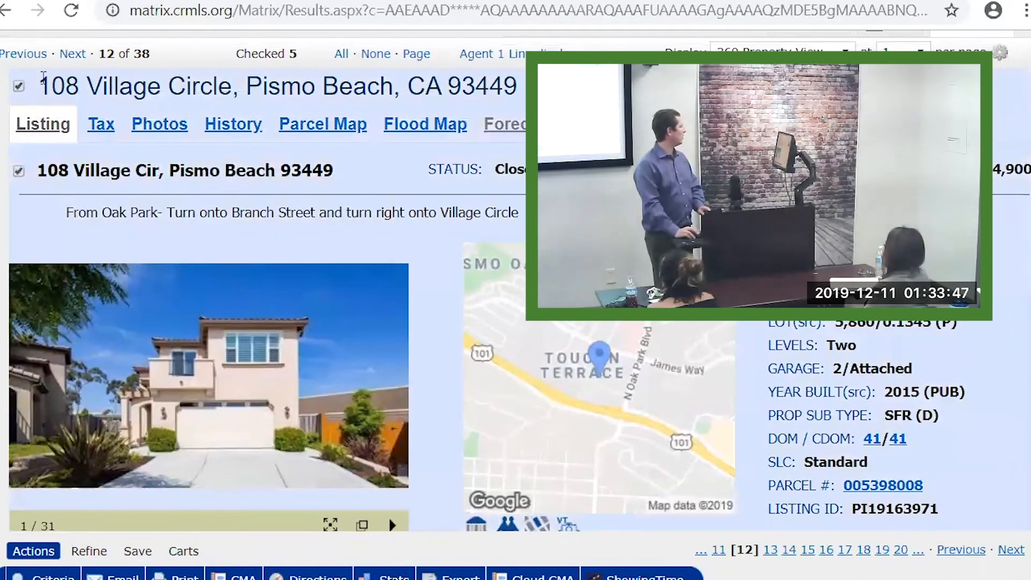
click(75, 56)
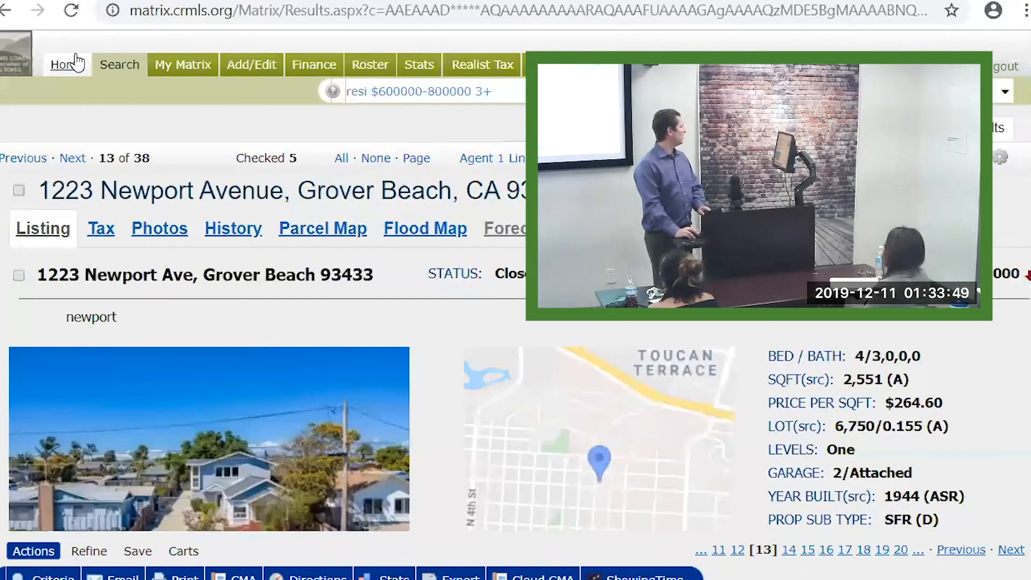
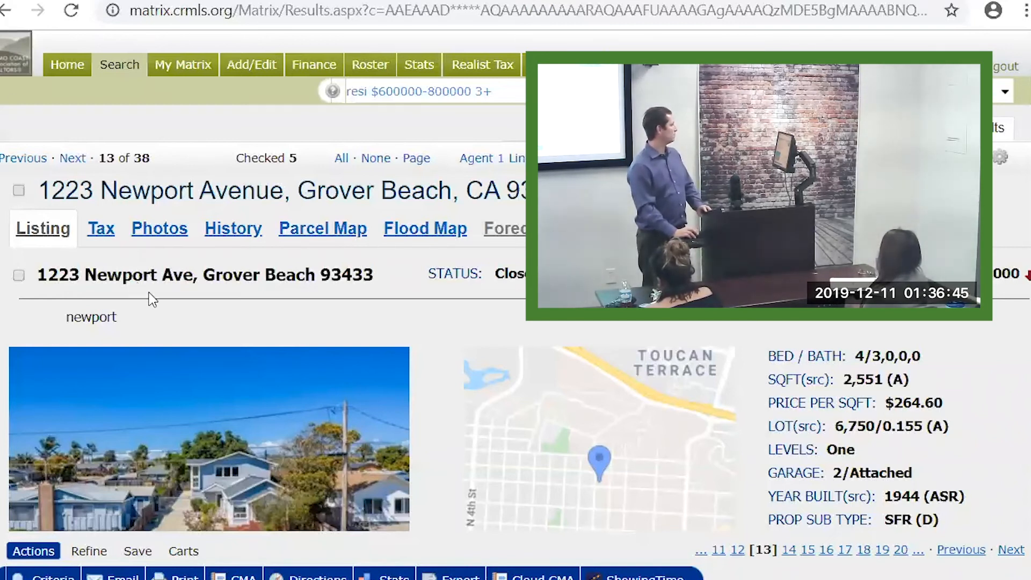
scroll(166, 306, down, 2)
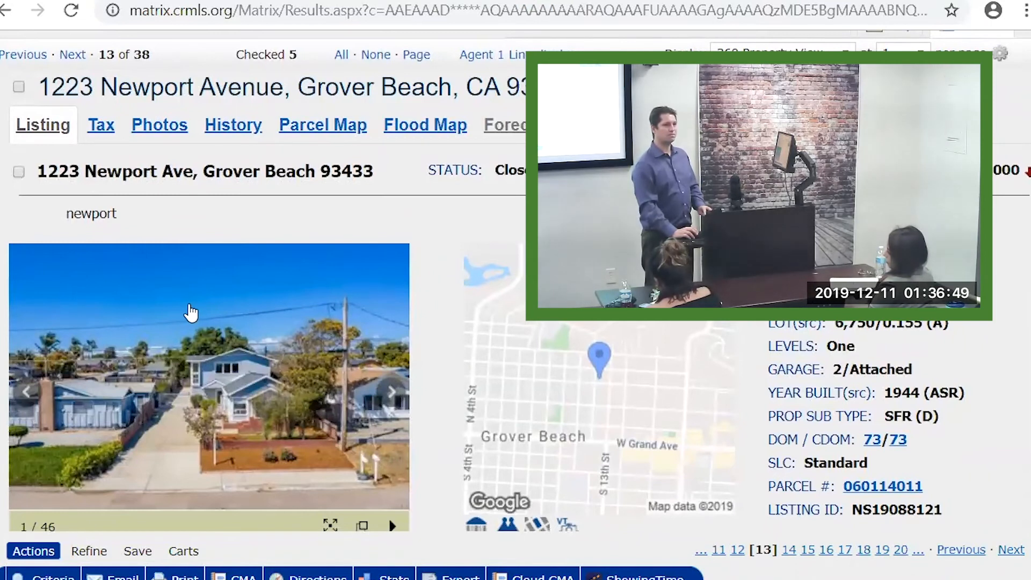
scroll(193, 314, up, 2)
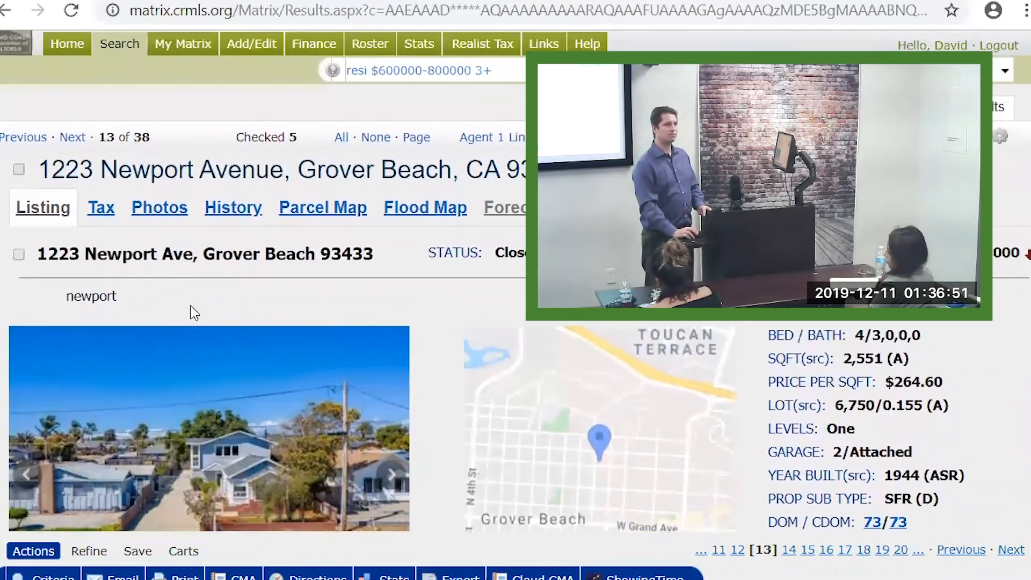
scroll(192, 315, down, 1)
scroll(192, 315, down, 1)
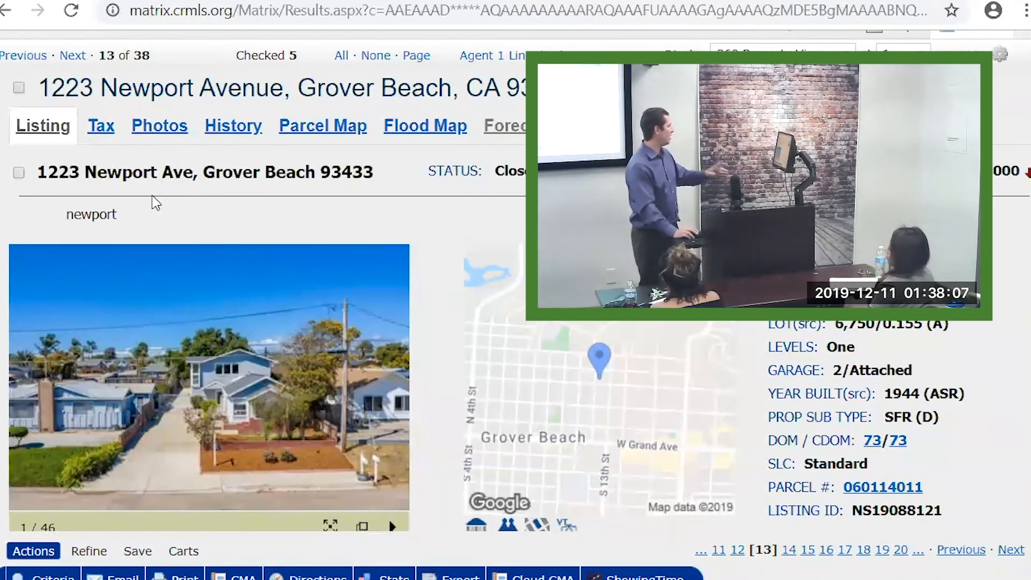
scroll(253, 281, up, 2)
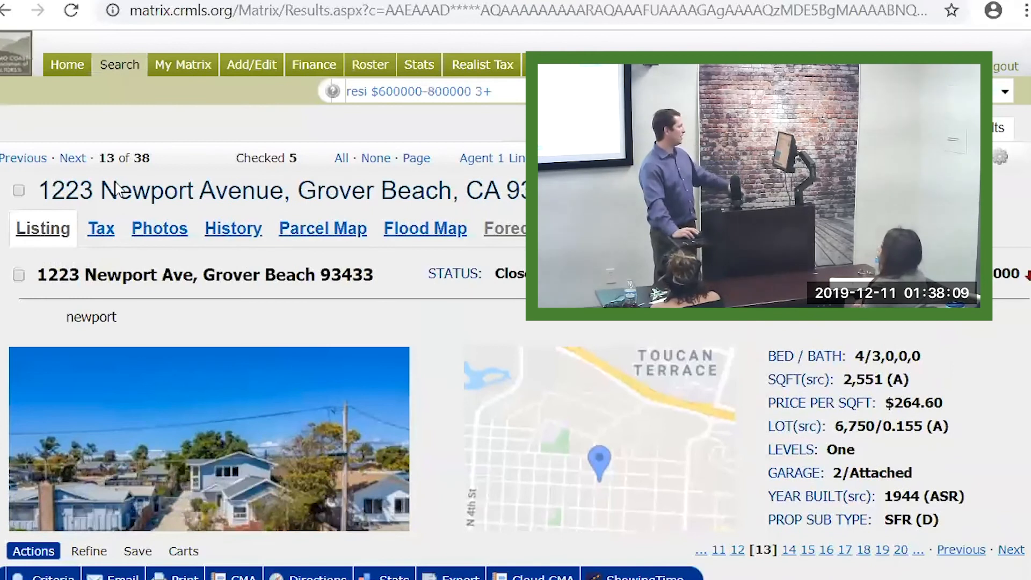
click(79, 163)
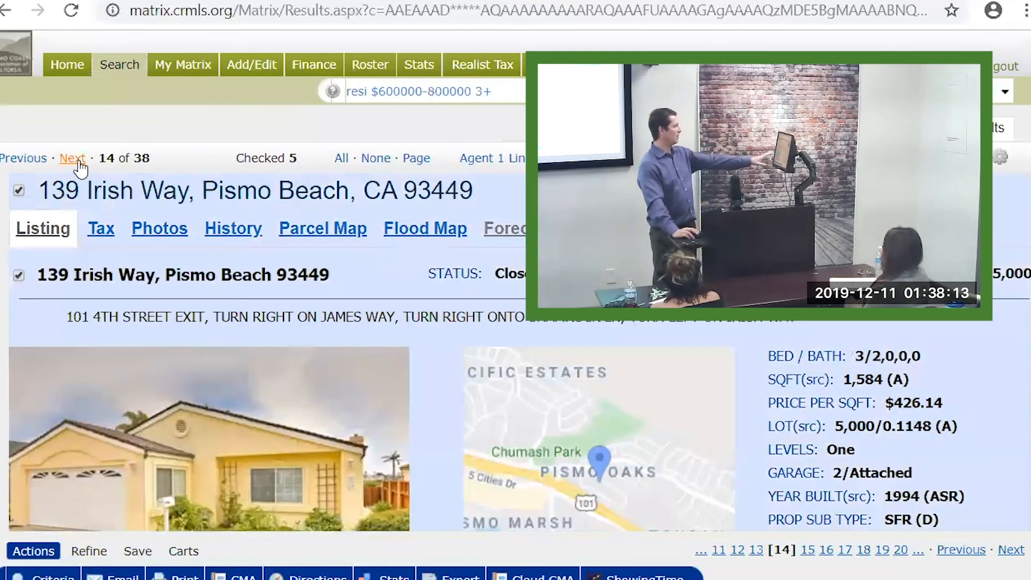
click(74, 163)
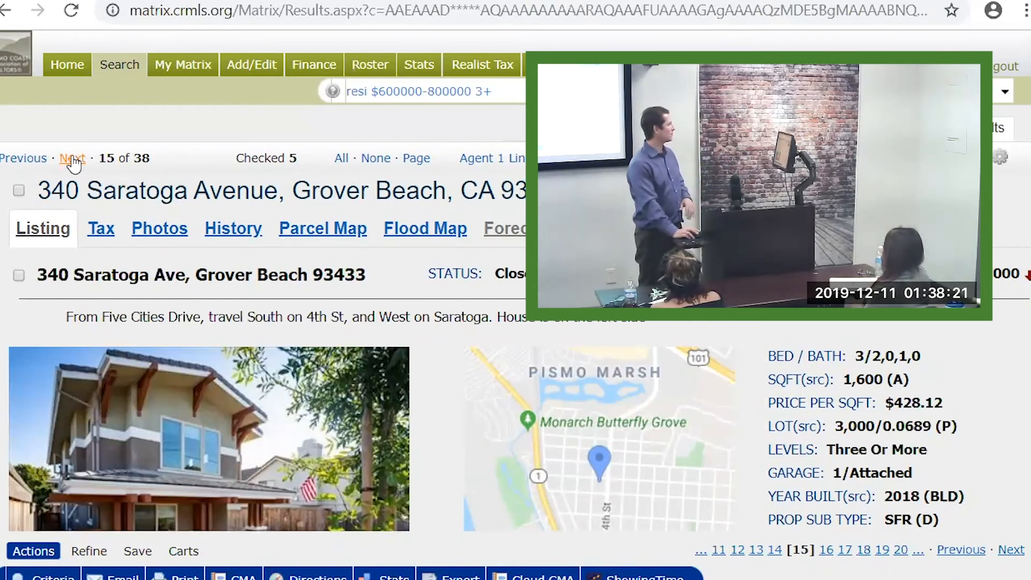
click(74, 163)
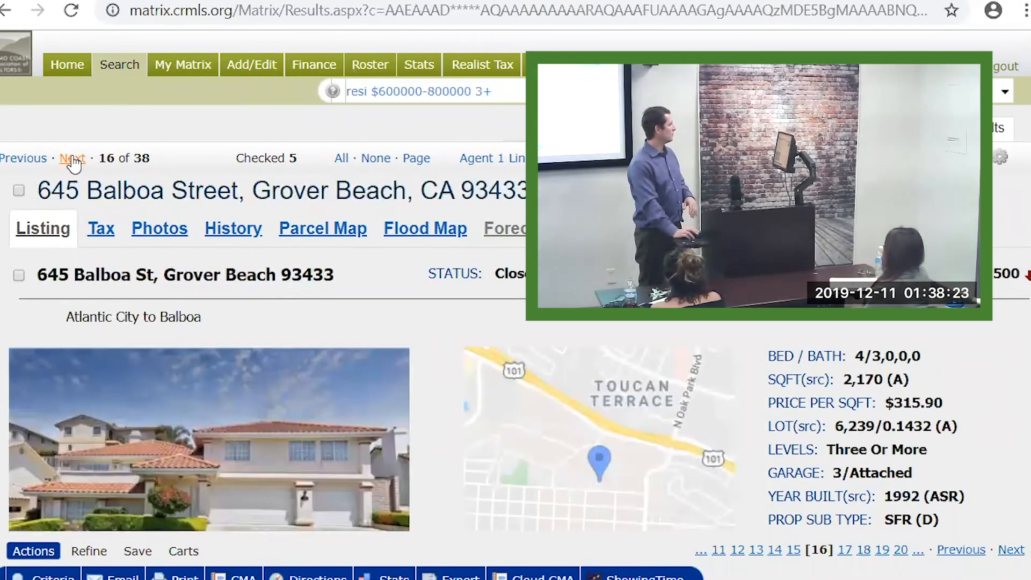
click(73, 164)
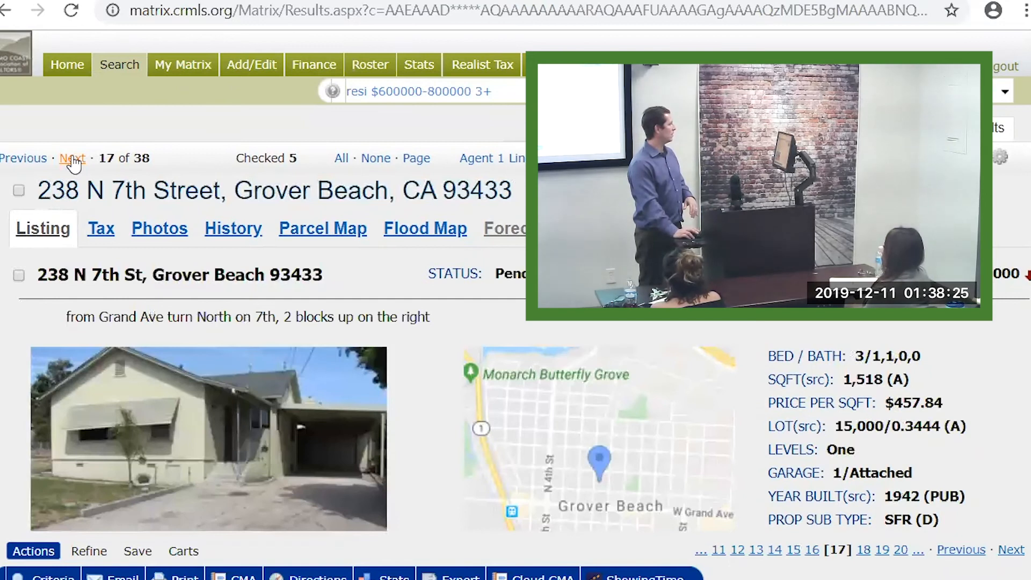
click(73, 163)
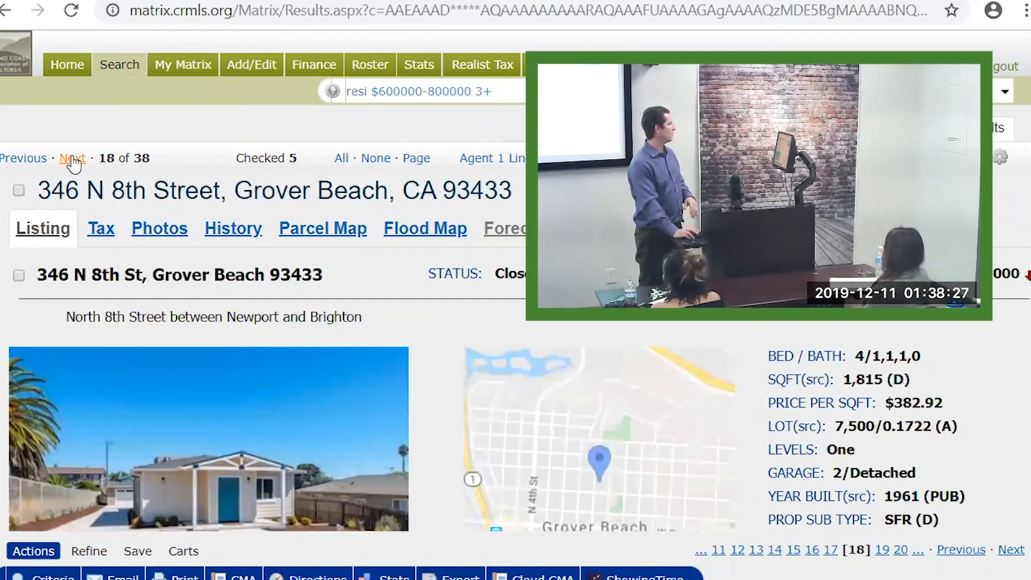
click(73, 164)
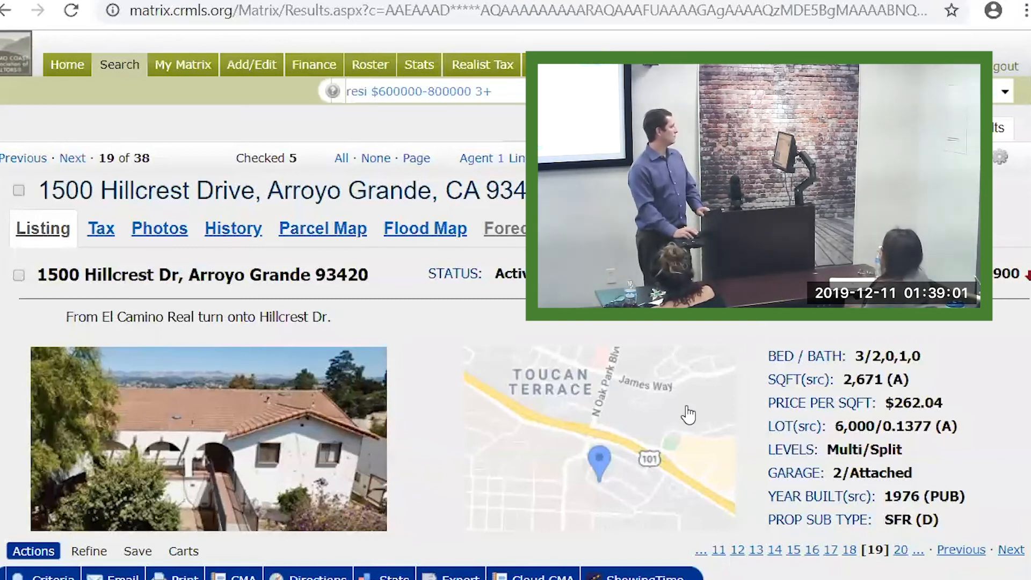
Highlight the Multi/Split levels value, then go back to the one-line results grid
drag(829, 450, 905, 449)
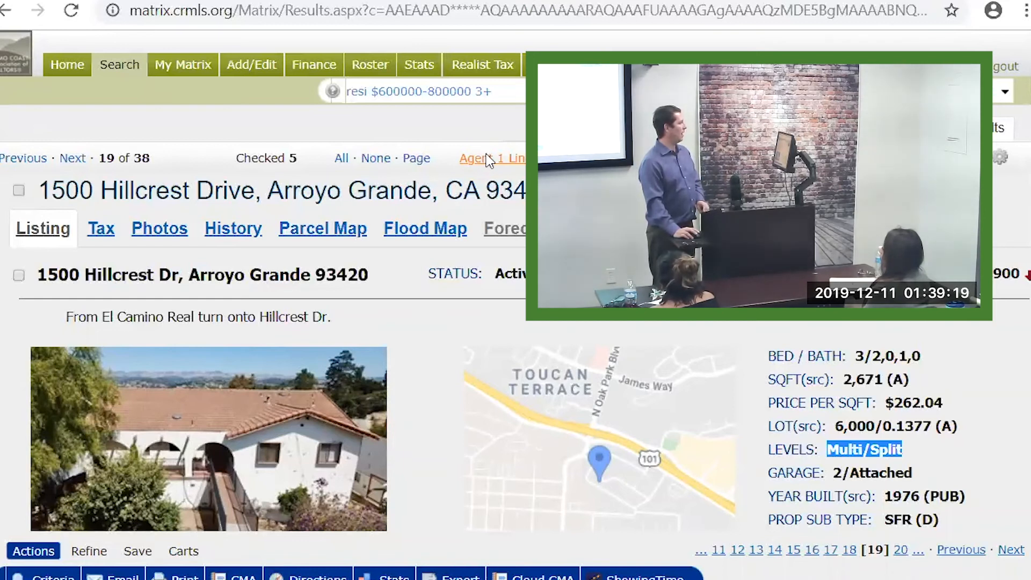
click(500, 159)
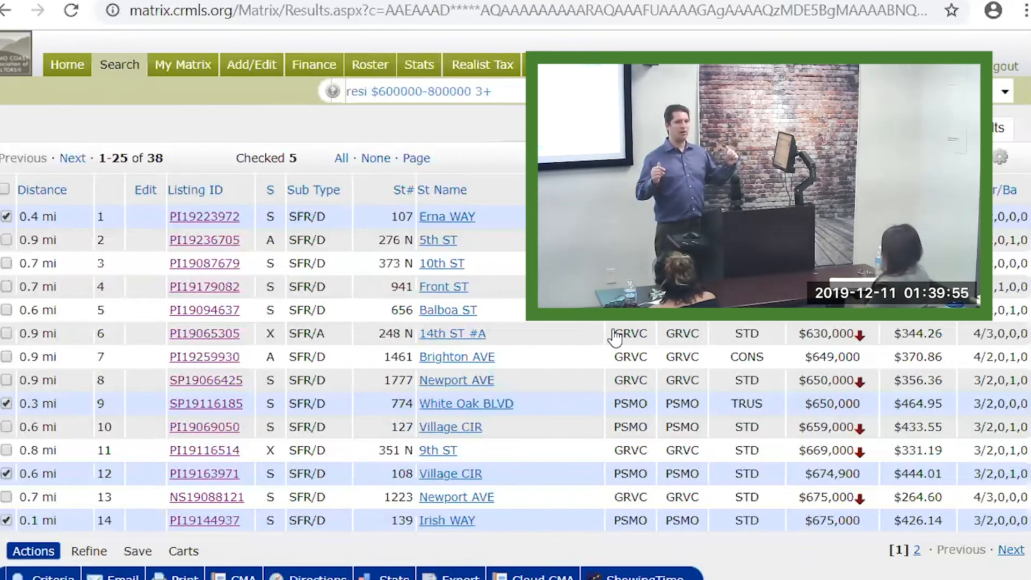
click(203, 241)
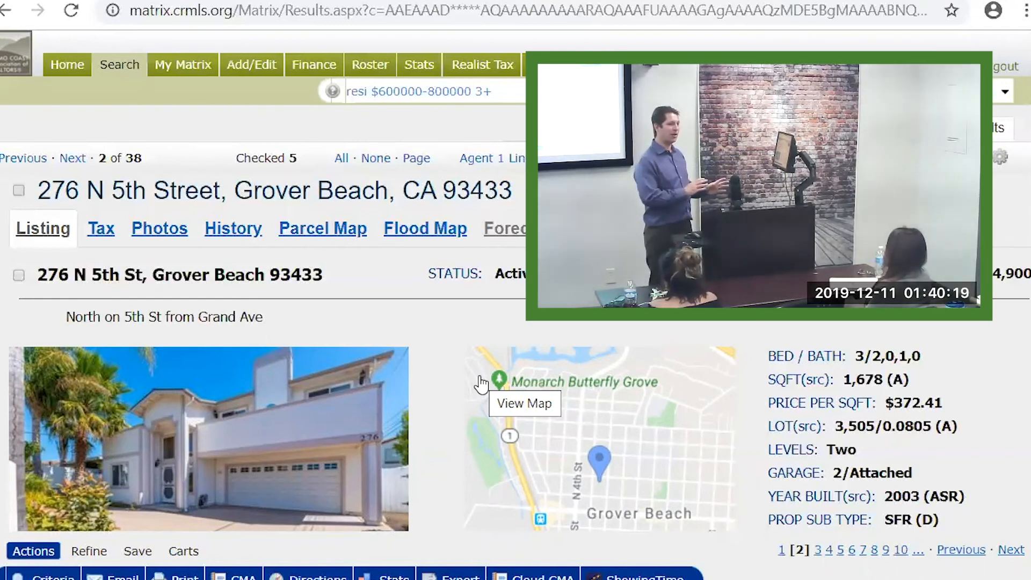
mouse_move(318, 461)
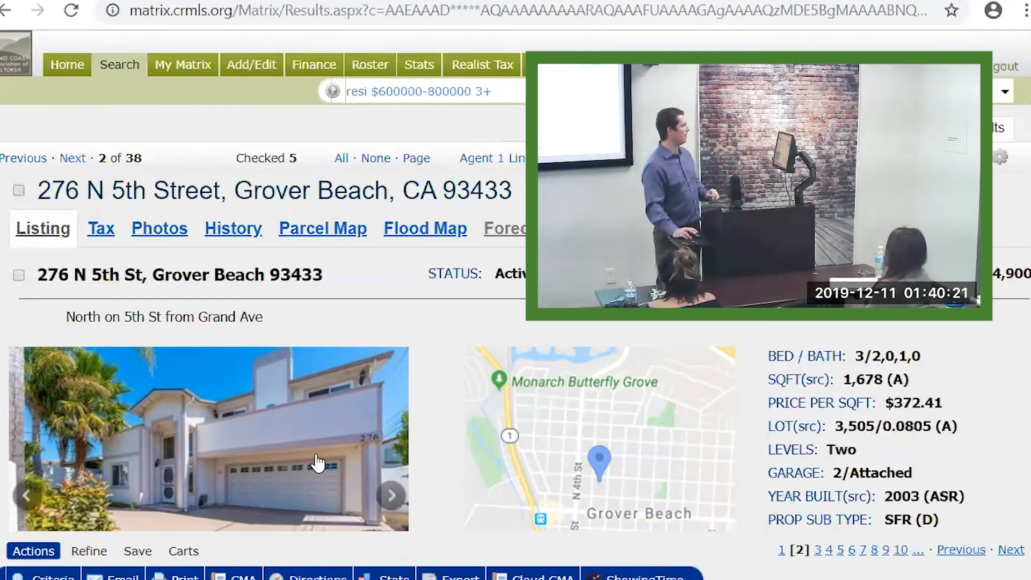
click(383, 501)
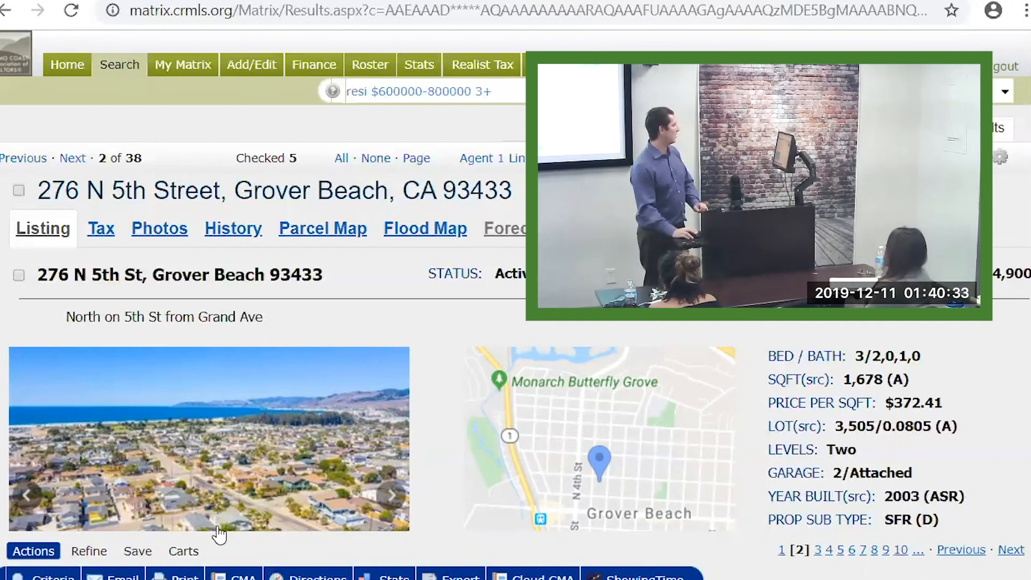
click(391, 495)
click(391, 496)
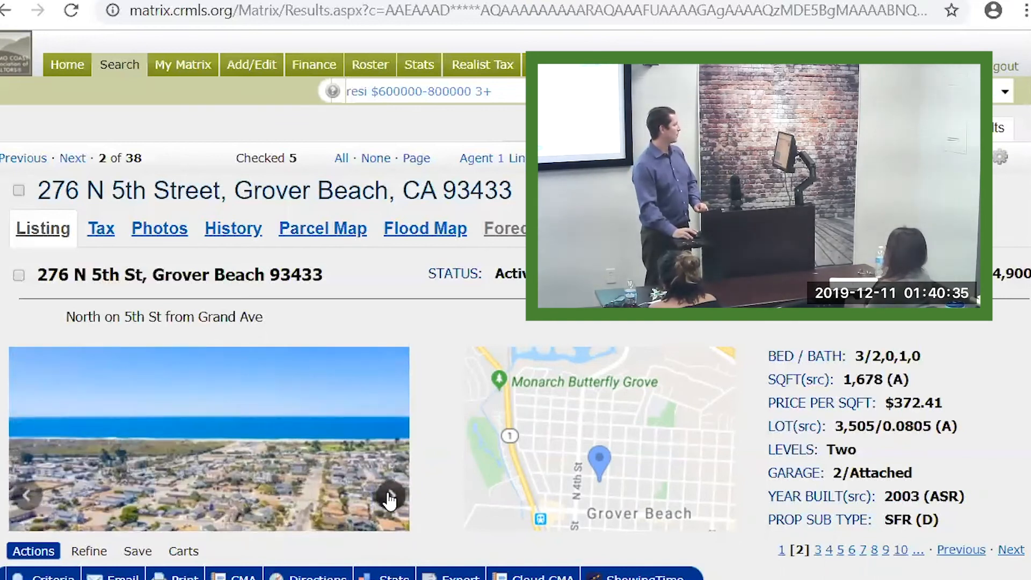
click(391, 495)
click(391, 495)
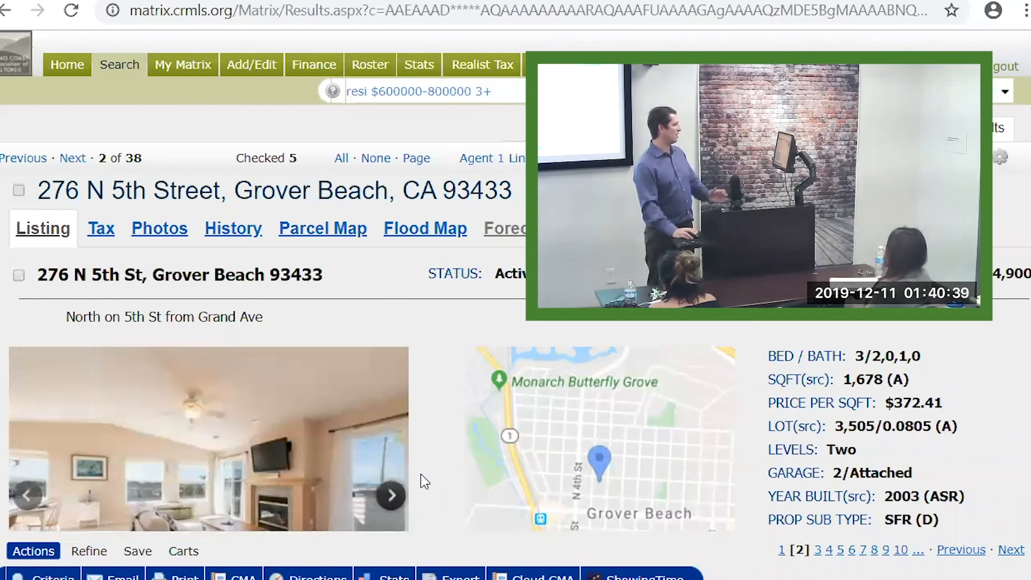
scroll(421, 477, down, 2)
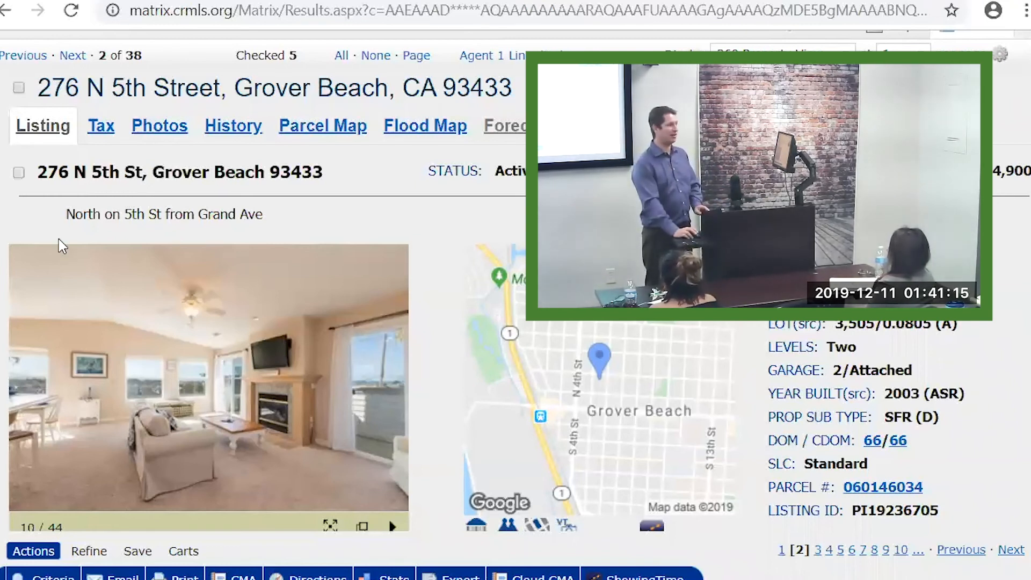
scroll(61, 246, up, 2)
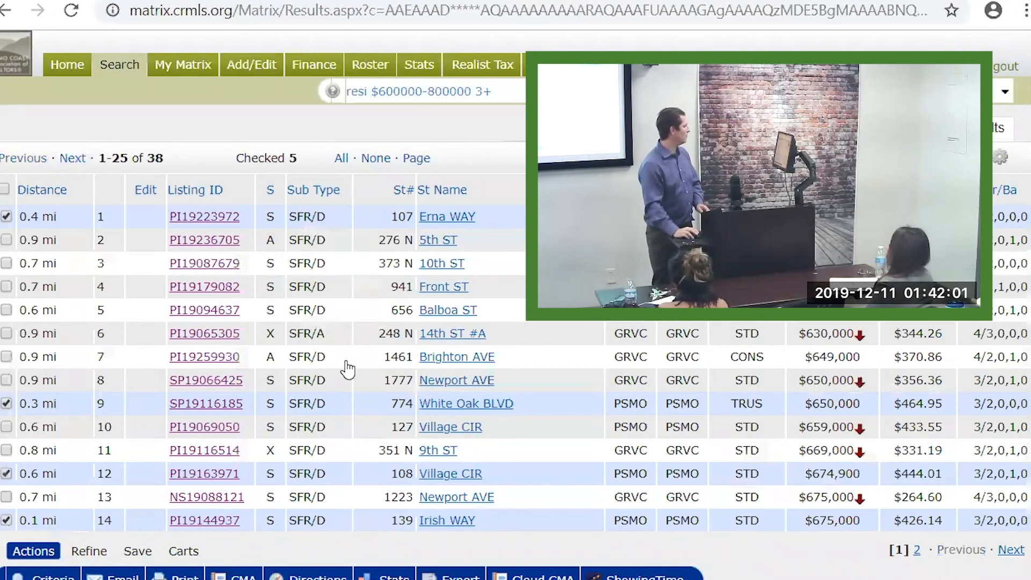
scroll(312, 394, down, 4)
scroll(214, 329, down, 2)
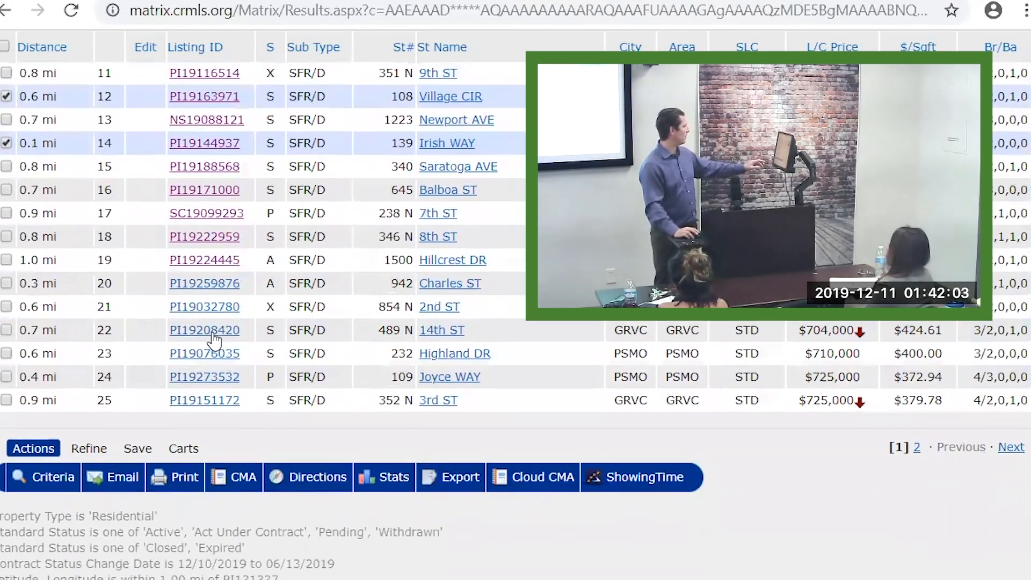
click(214, 249)
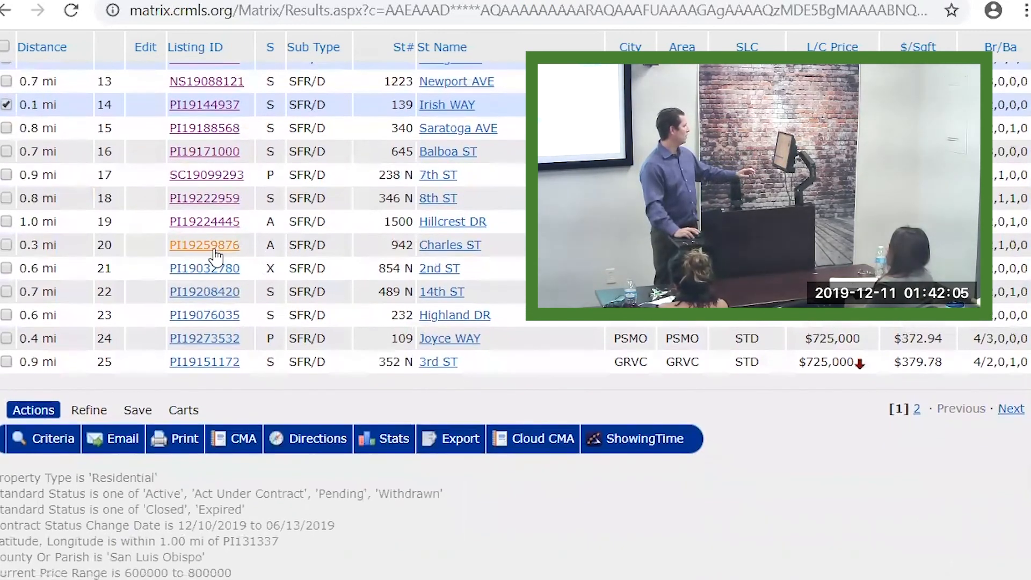
scroll(325, 314, down, 2)
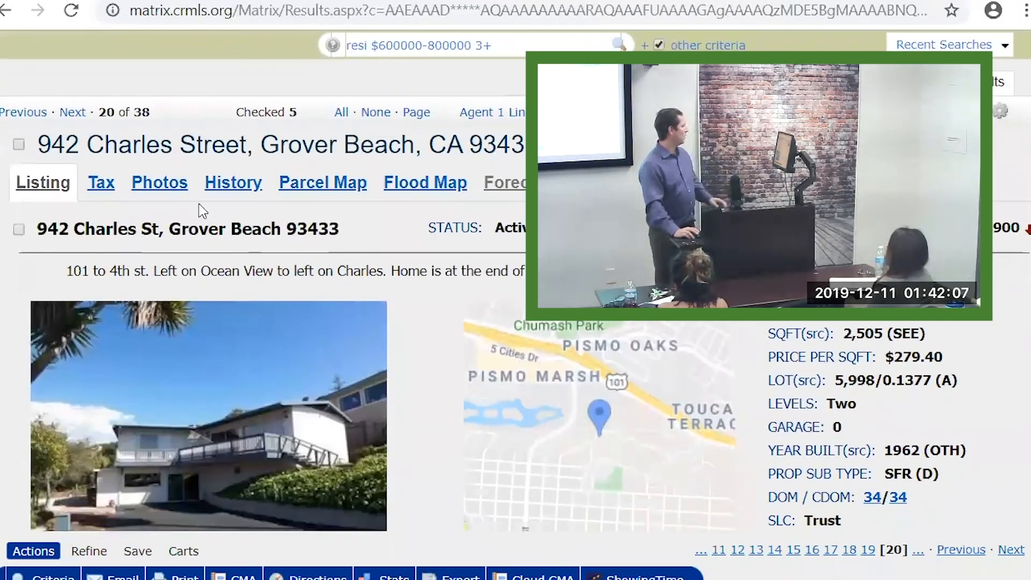
scroll(134, 172, up, 2)
click(74, 159)
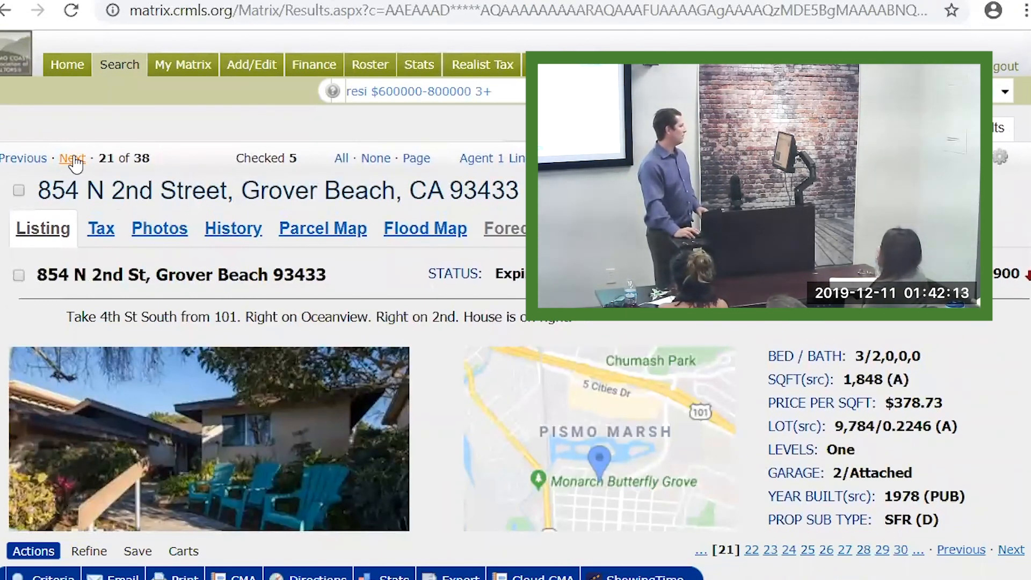
click(74, 159)
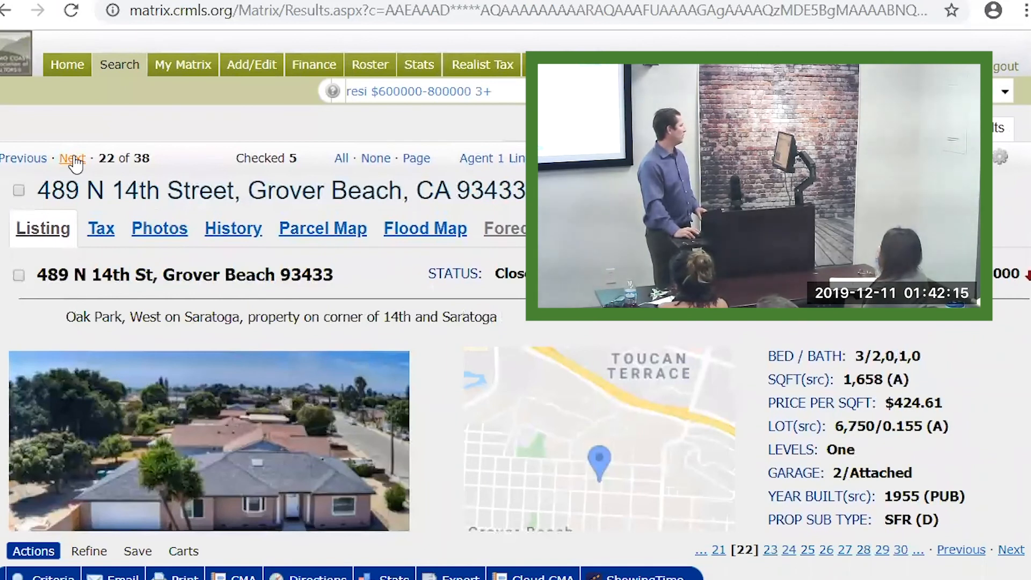
click(73, 159)
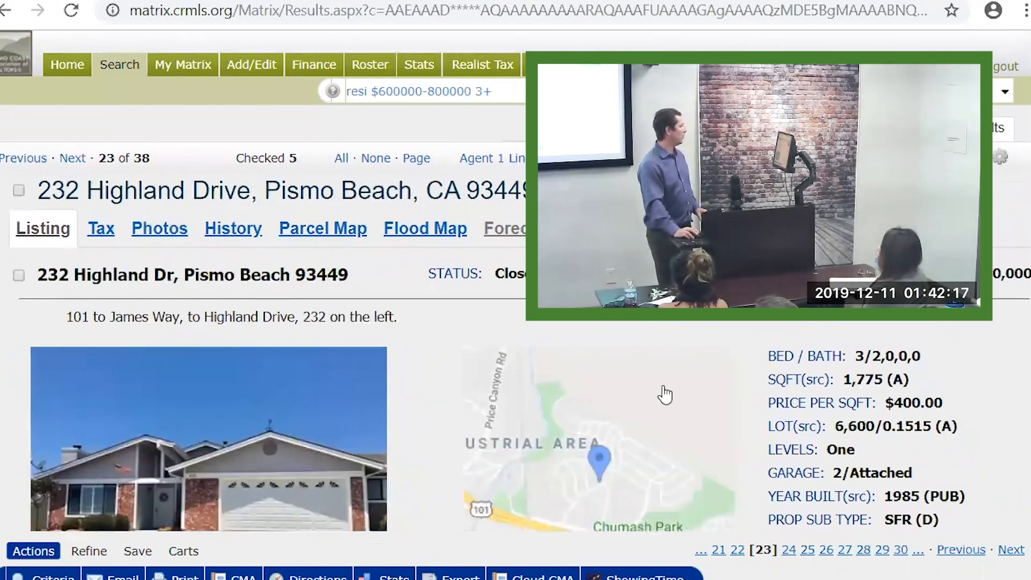
scroll(623, 478, down, 1)
scroll(630, 464, down, 1)
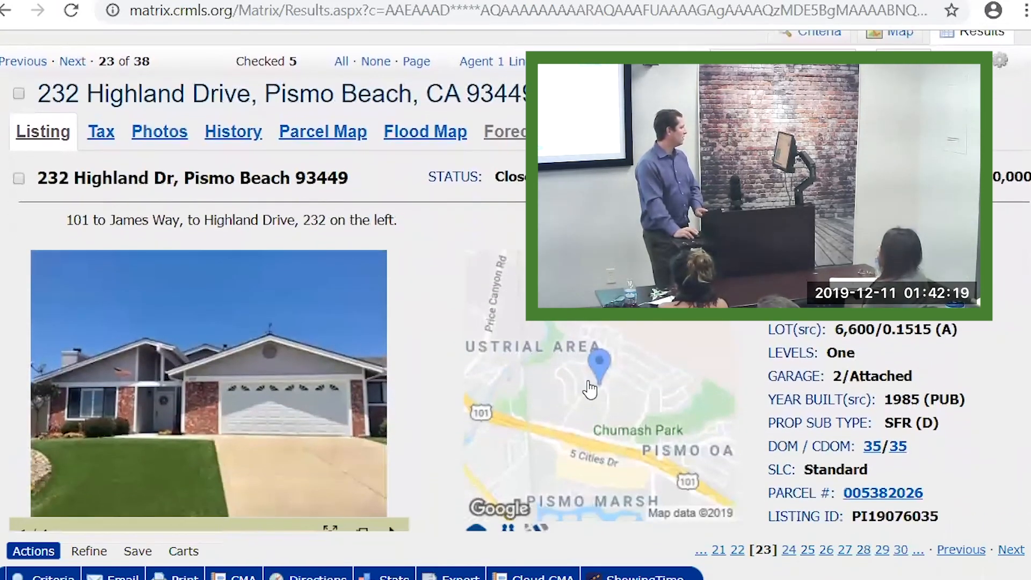
click(18, 87)
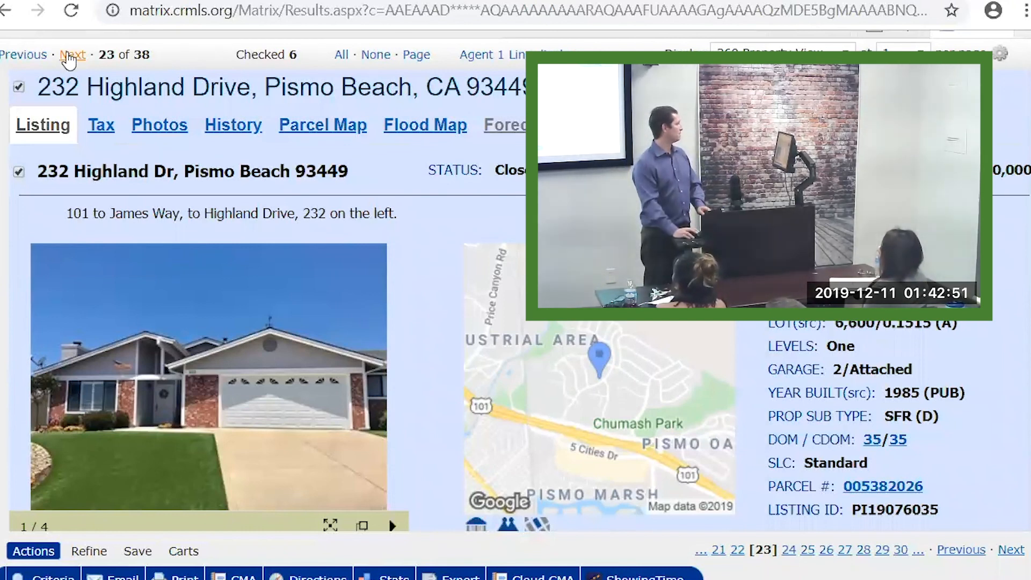
click(71, 55)
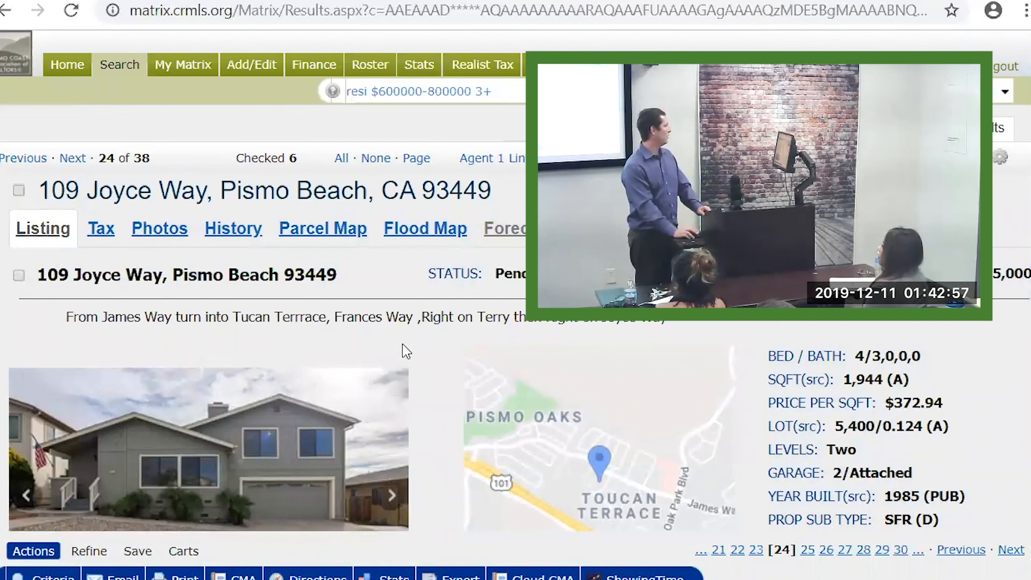
click(19, 276)
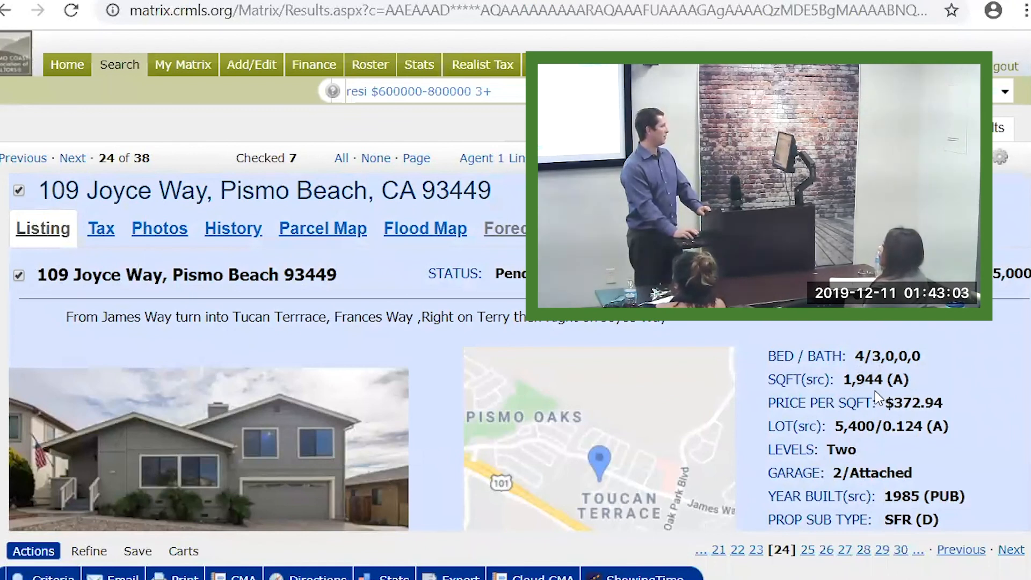
scroll(881, 379, down, 3)
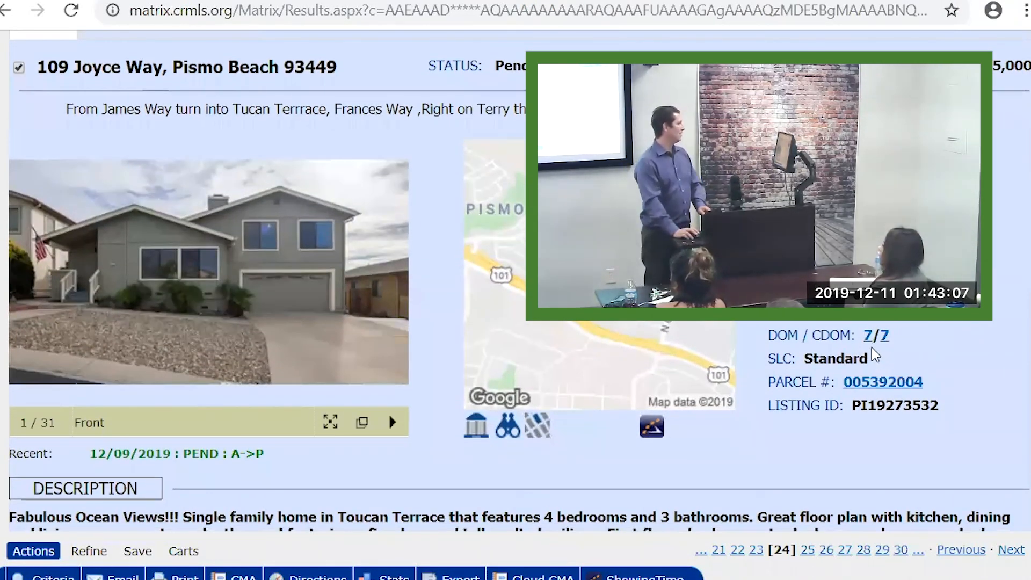
scroll(33, 59, up, 2)
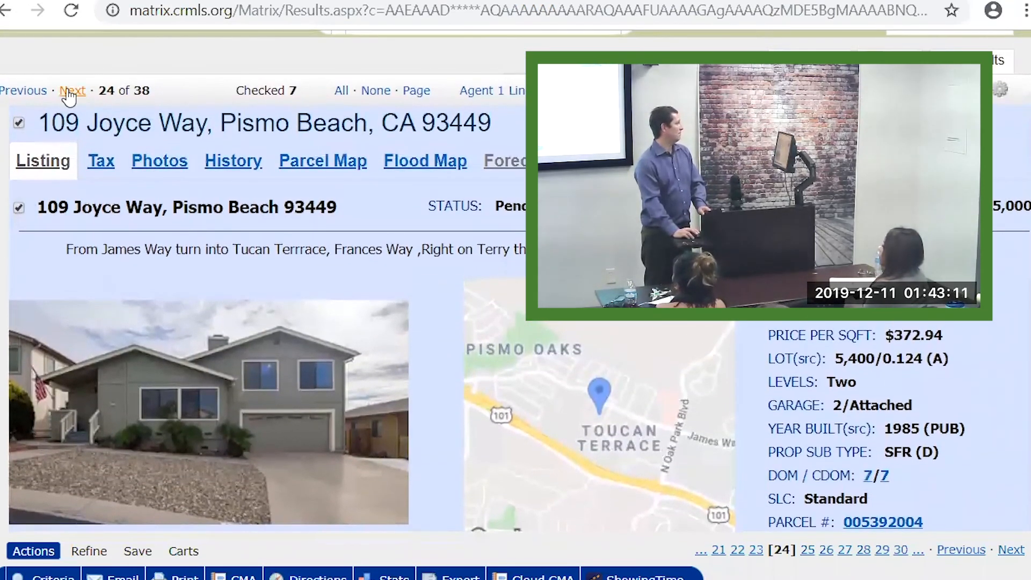
click(70, 91)
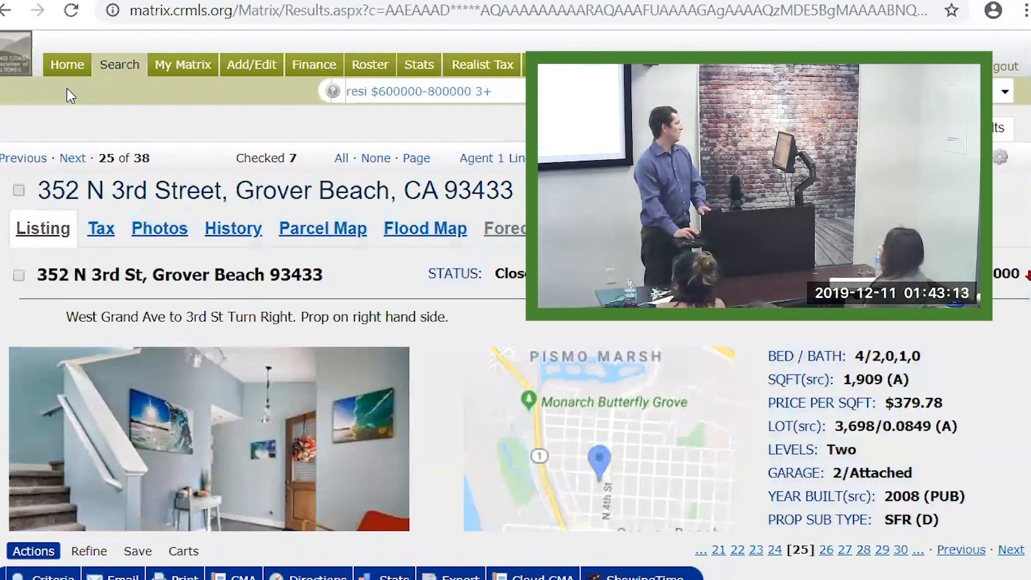
click(72, 158)
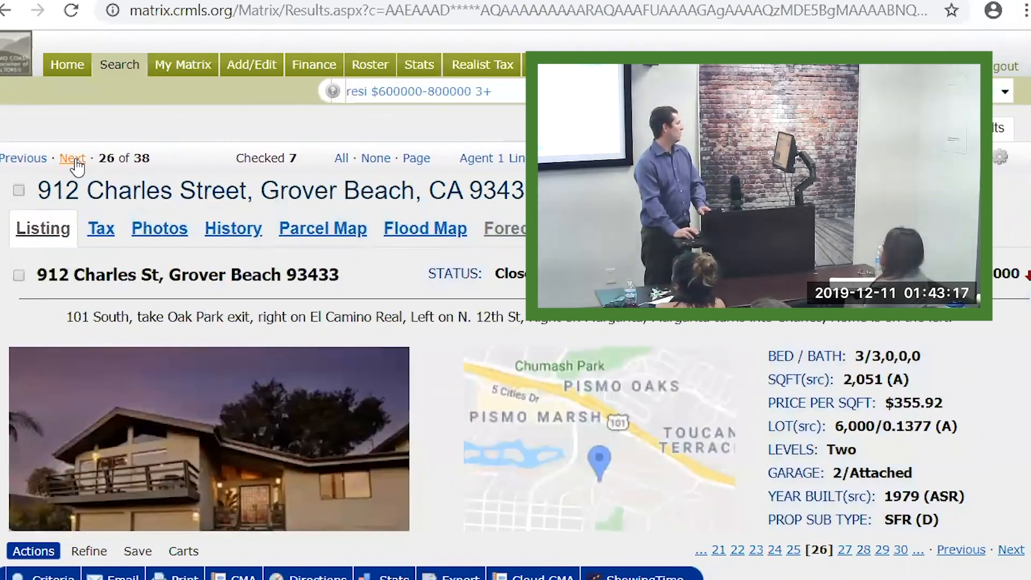
click(75, 160)
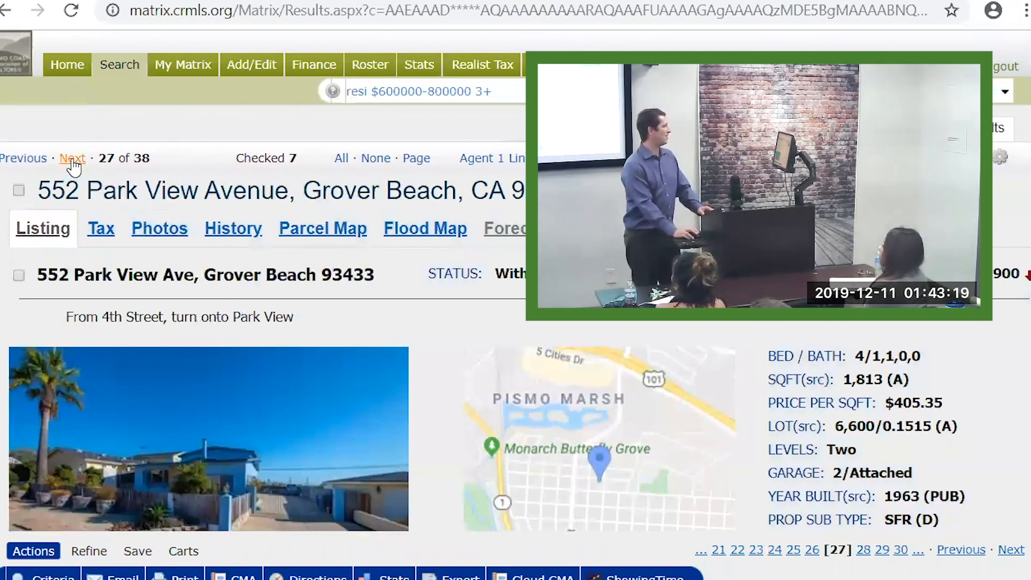
click(73, 160)
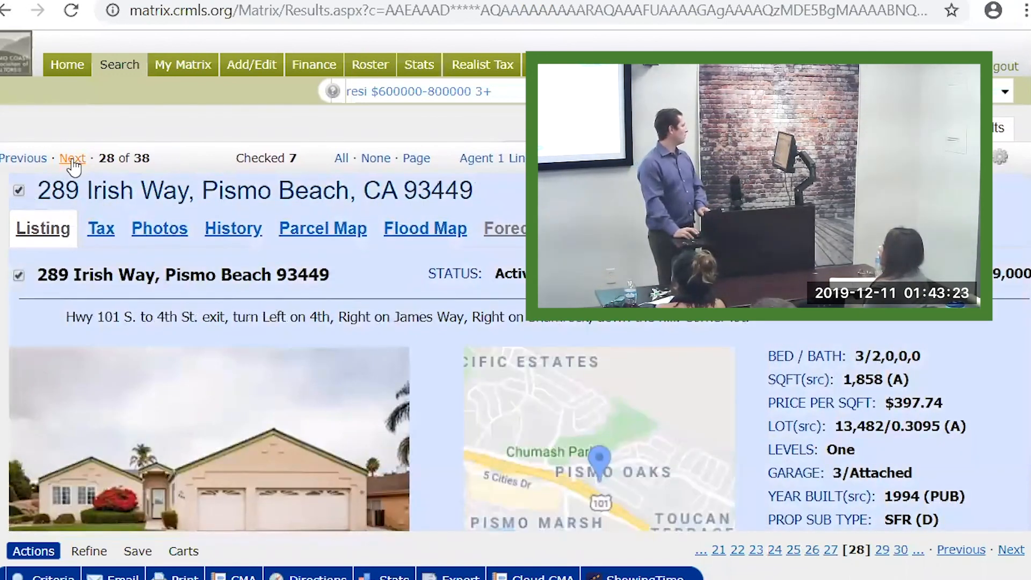
click(73, 160)
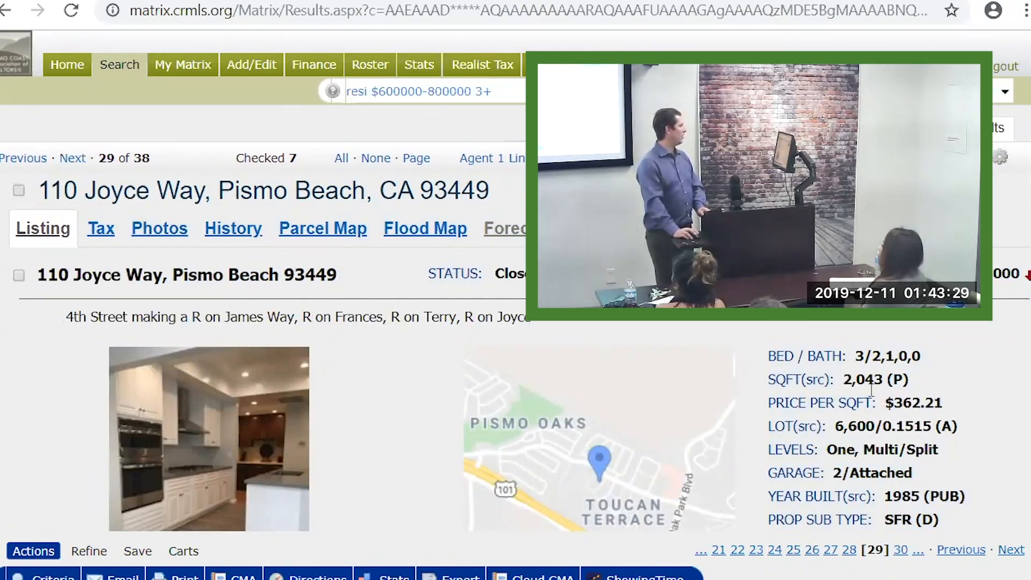
click(19, 276)
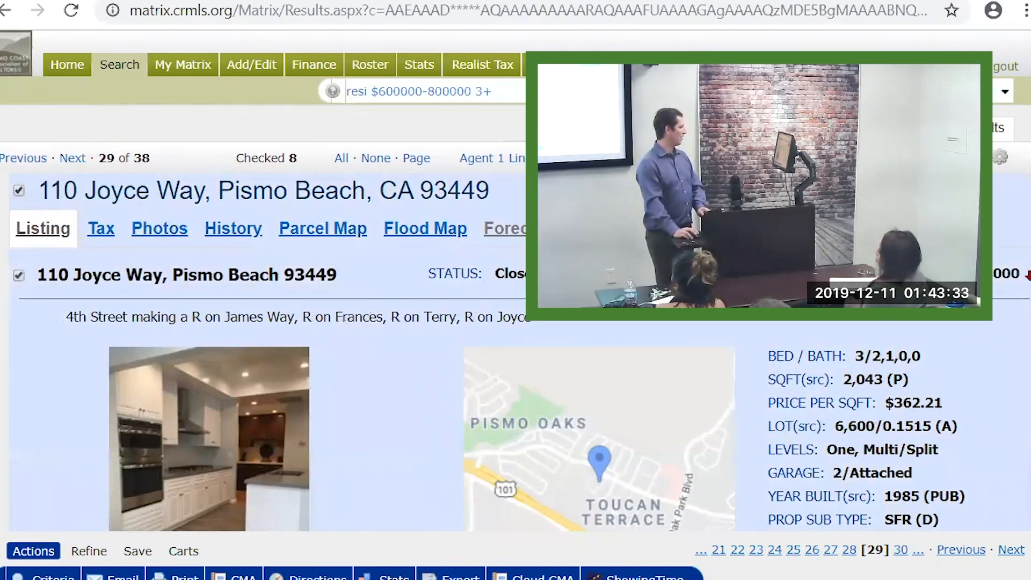
click(73, 159)
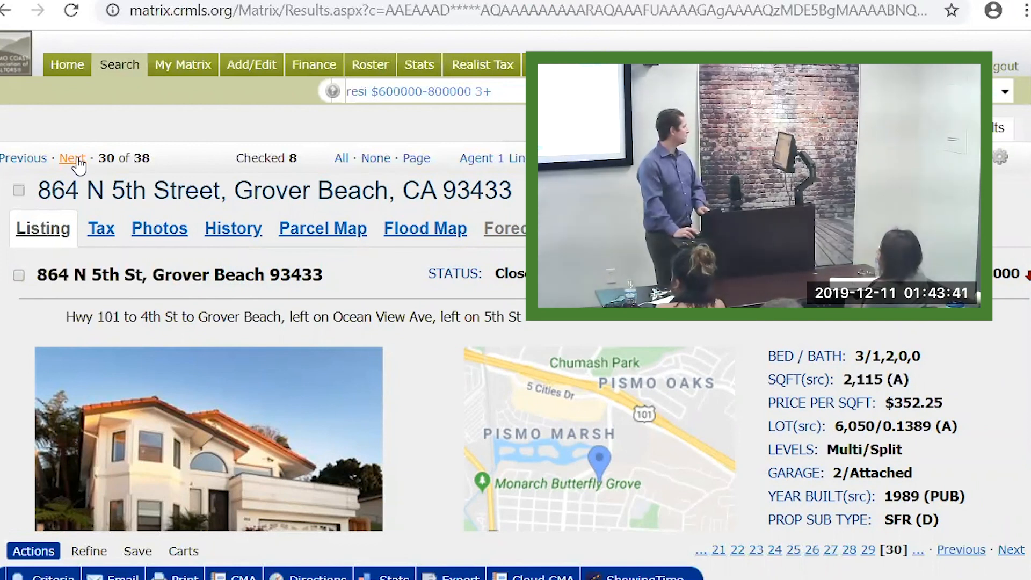
click(76, 160)
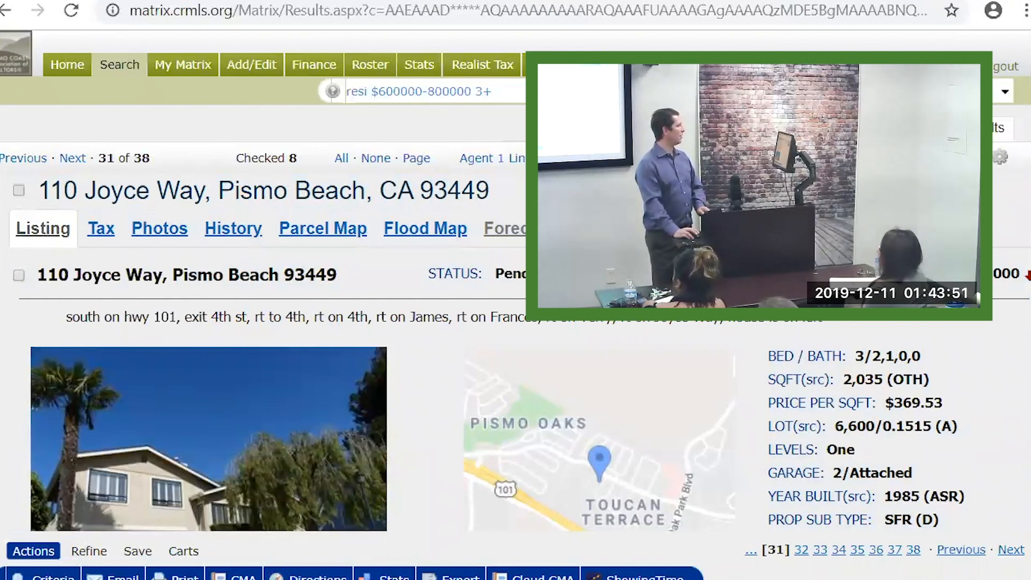
click(19, 275)
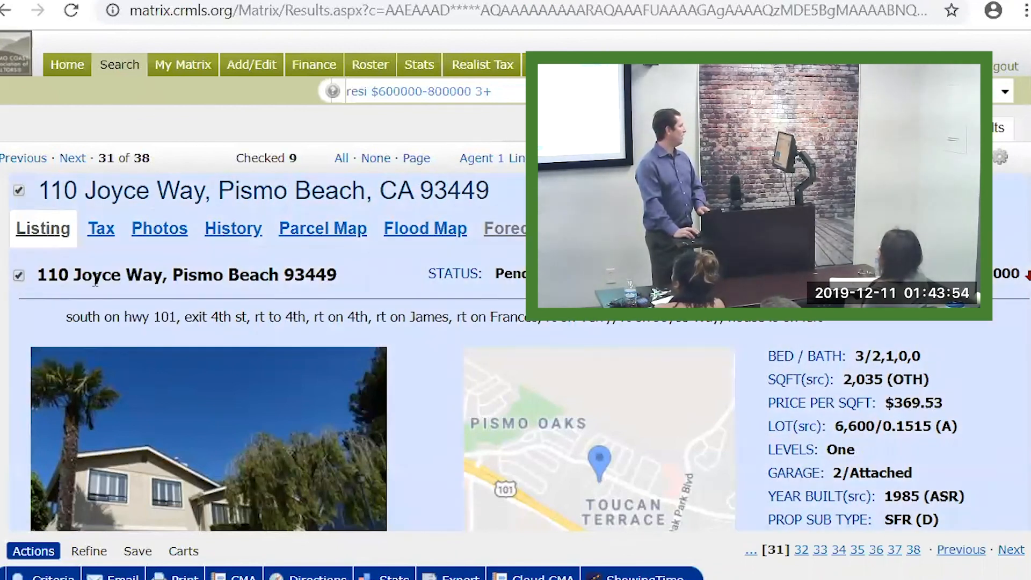
click(70, 161)
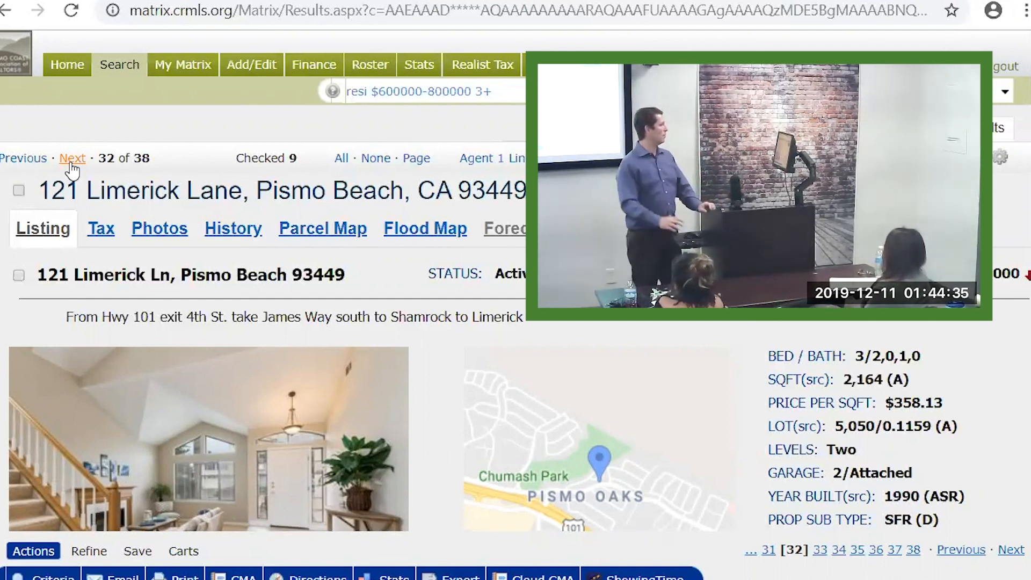
scroll(853, 384, down, 2)
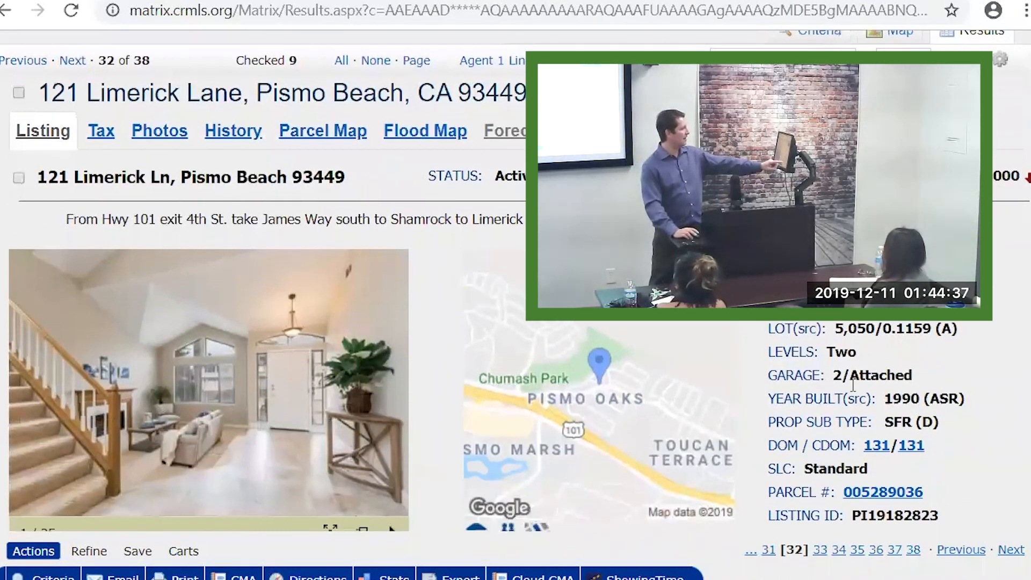